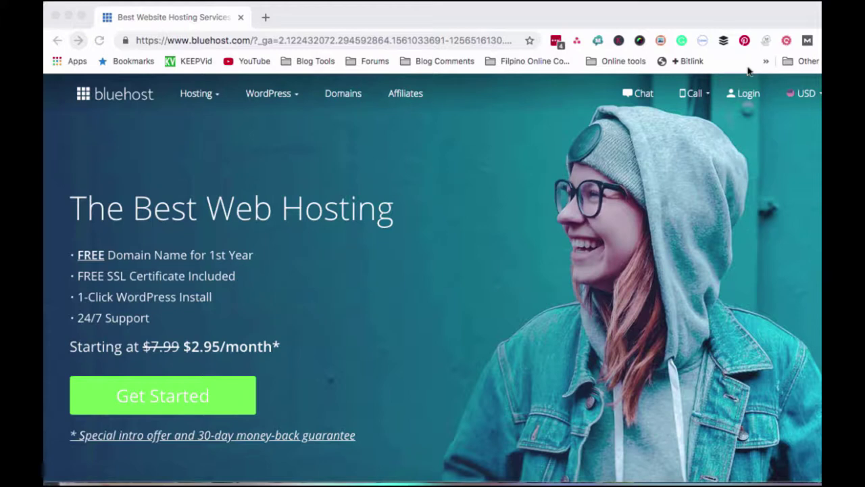
- Log in to Bluehost from the account login page using the domain name and password
click(746, 97)
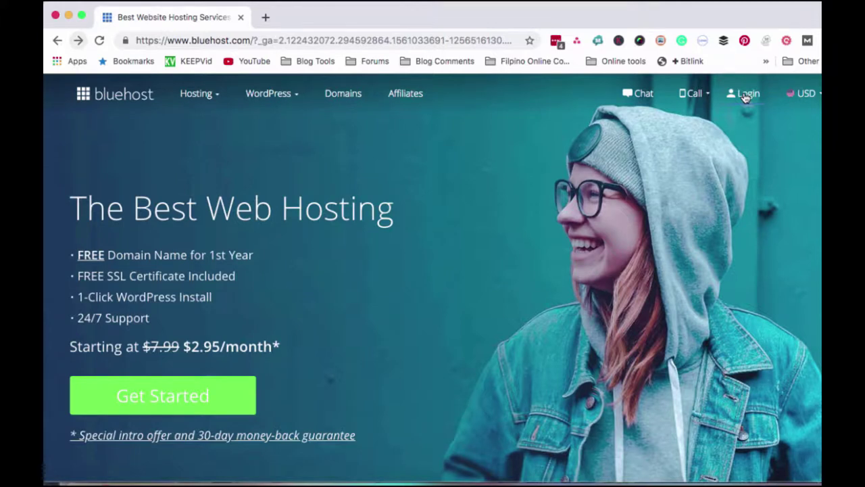
click(746, 97)
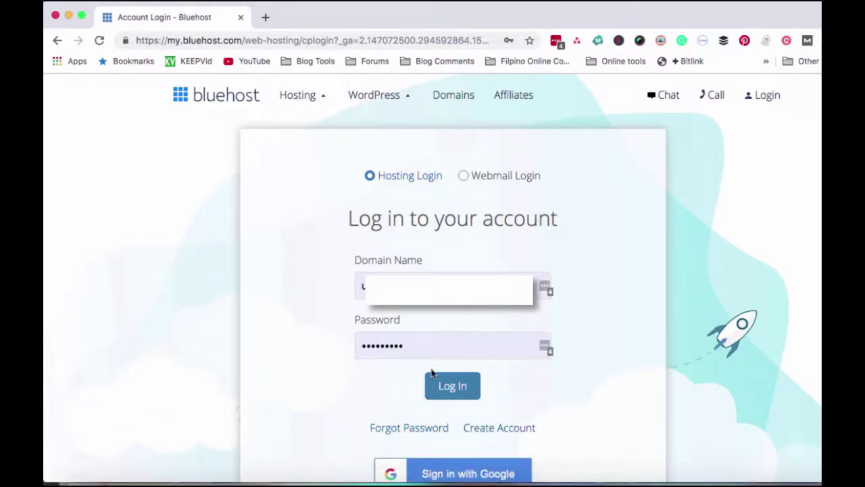
click(448, 388)
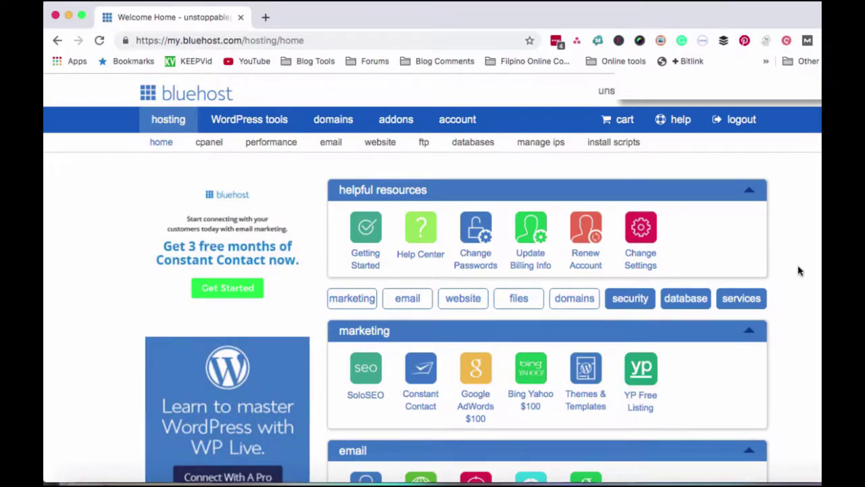
- Scroll the hosting dashboard down to the email, website and files tools, including Install WordPress
scroll(798, 270, down, 3)
scroll(797, 270, down, 2)
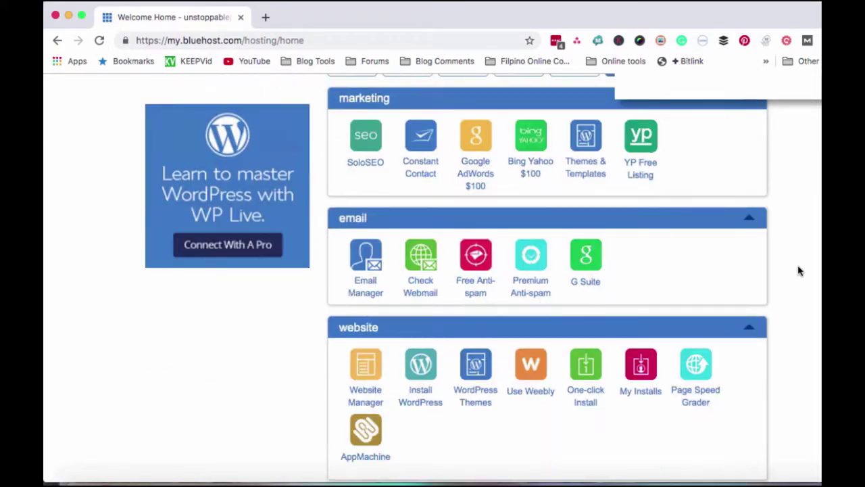
scroll(798, 271, down, 3)
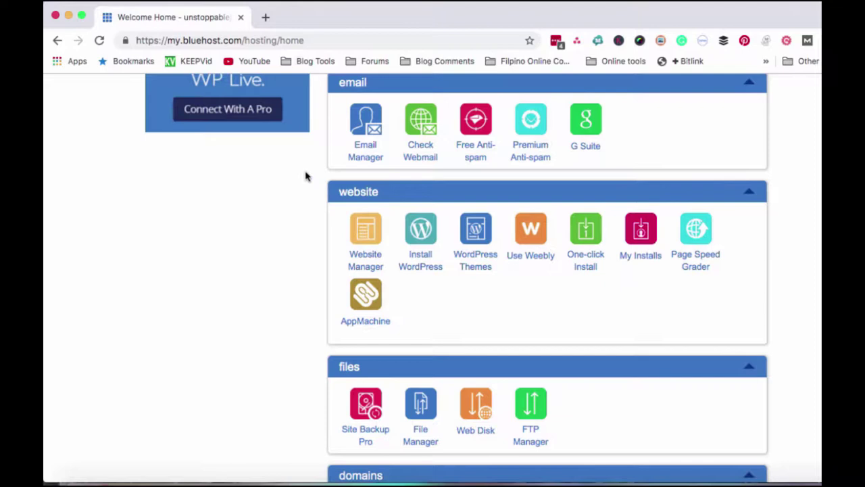
drag(304, 181, 440, 320)
click(429, 292)
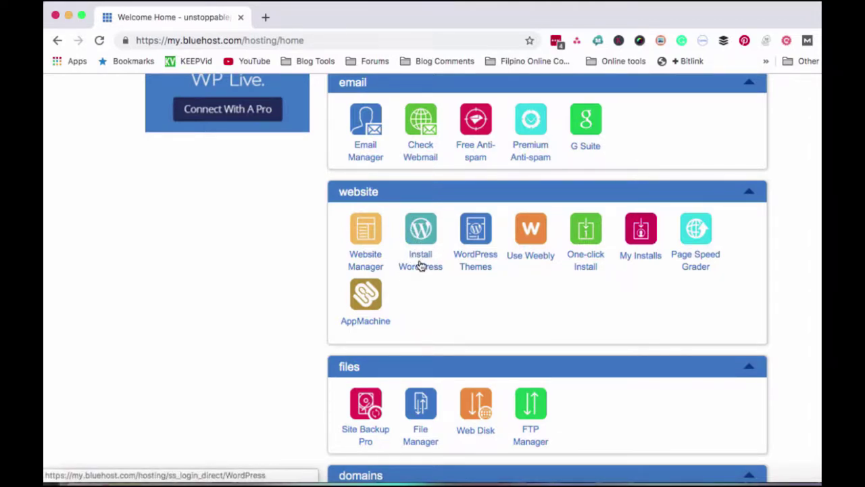
- Launch the MOJO Marketplace WordPress 5.0.3 installer from Install WordPress
click(421, 267)
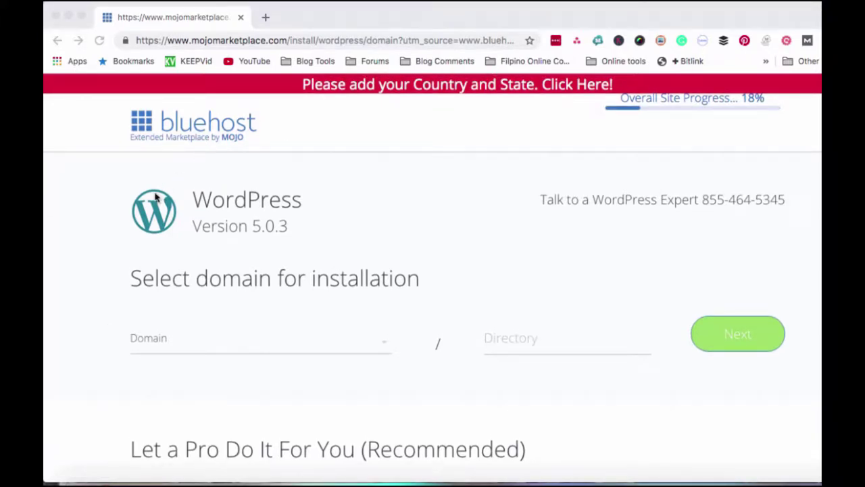
scroll(265, 342, down, 3)
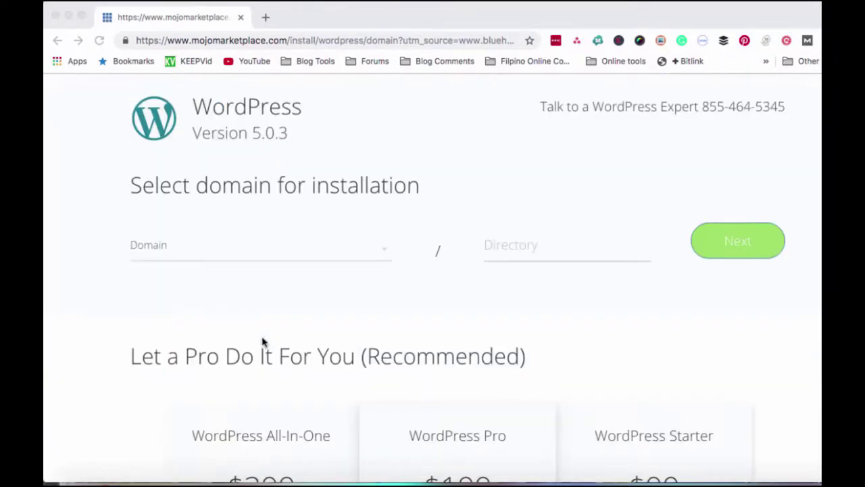
click(135, 184)
drag(419, 186, 116, 184)
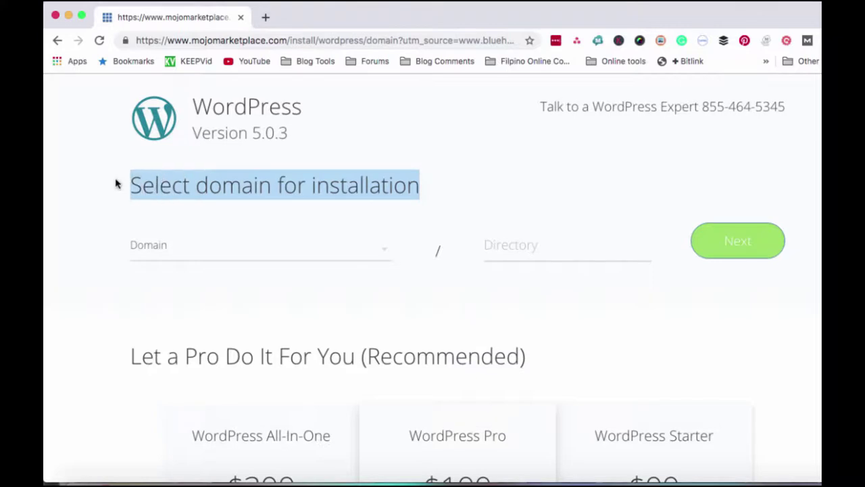
click(384, 252)
scroll(223, 293, down, 3)
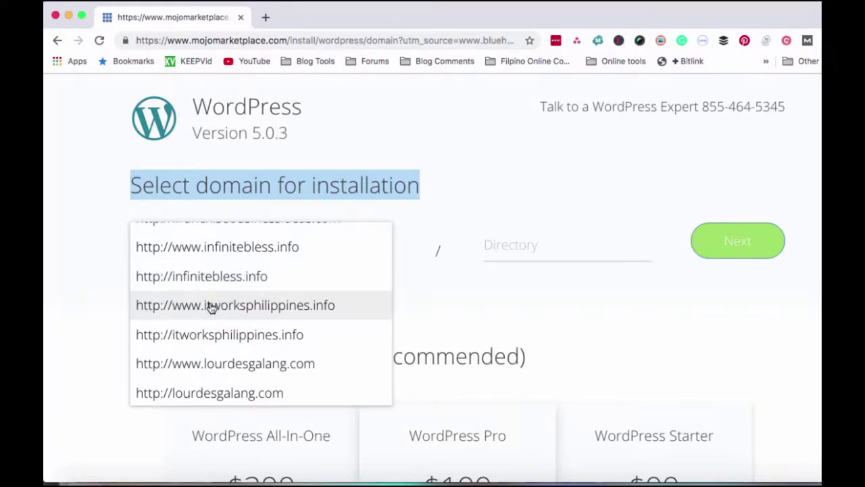
click(210, 307)
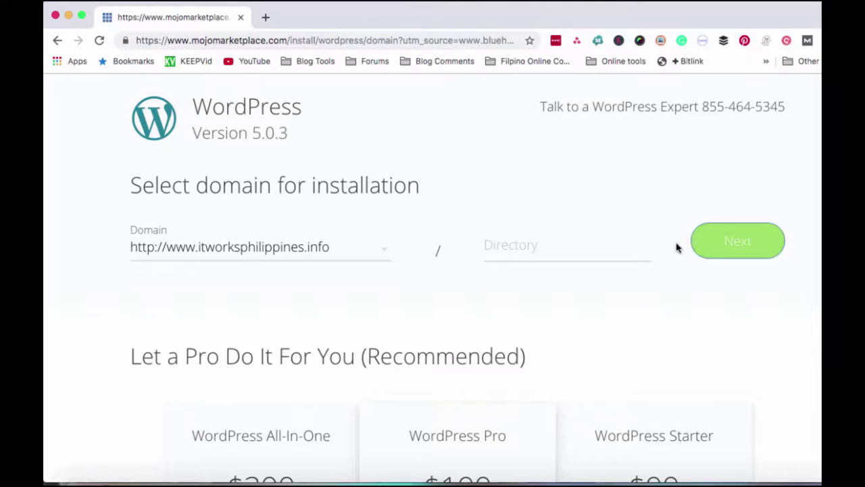
- On the admin details form, retitle the site 'It Works Philippines' and start retyping the admin username
click(730, 248)
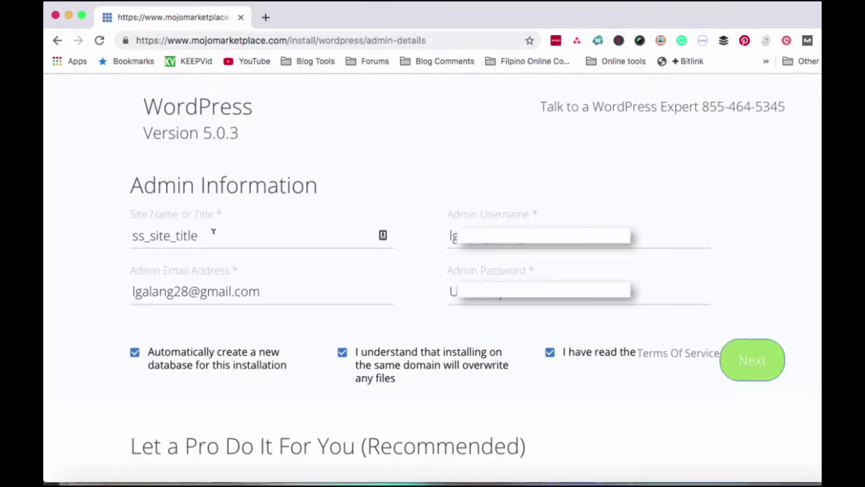
double_click(213, 231)
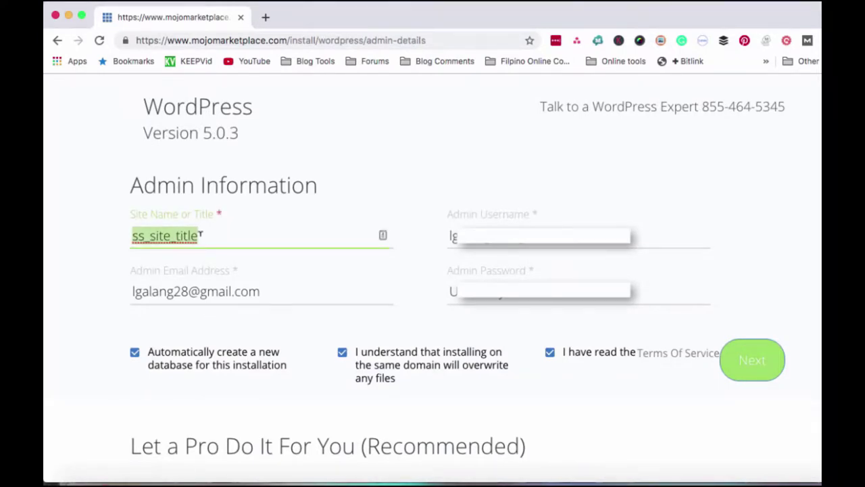
text(It Wor)
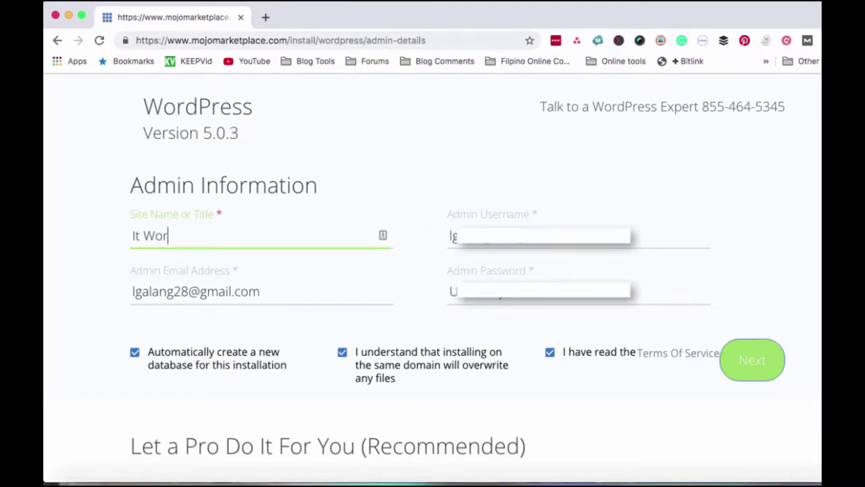
text(ks Philippines)
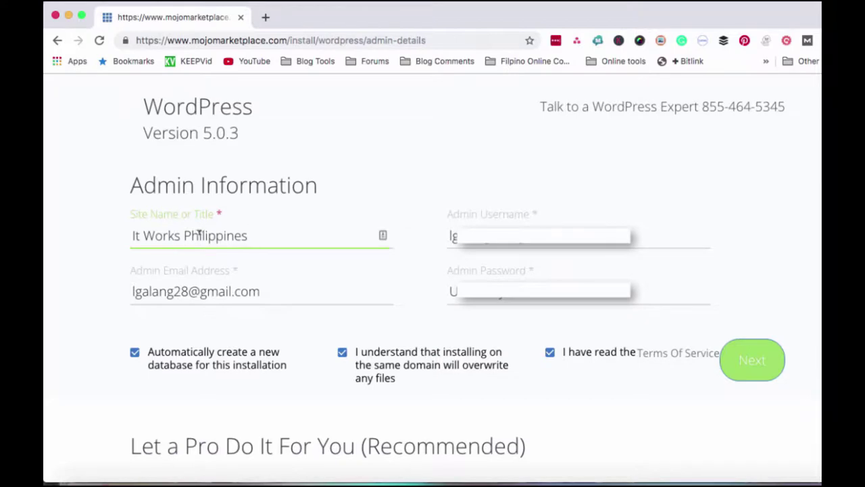
key(Tab)
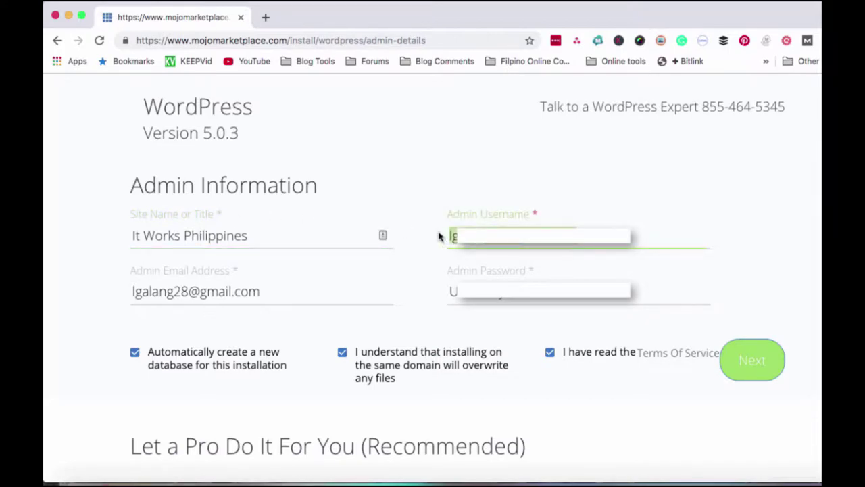
key(BackSpace)
text(th)
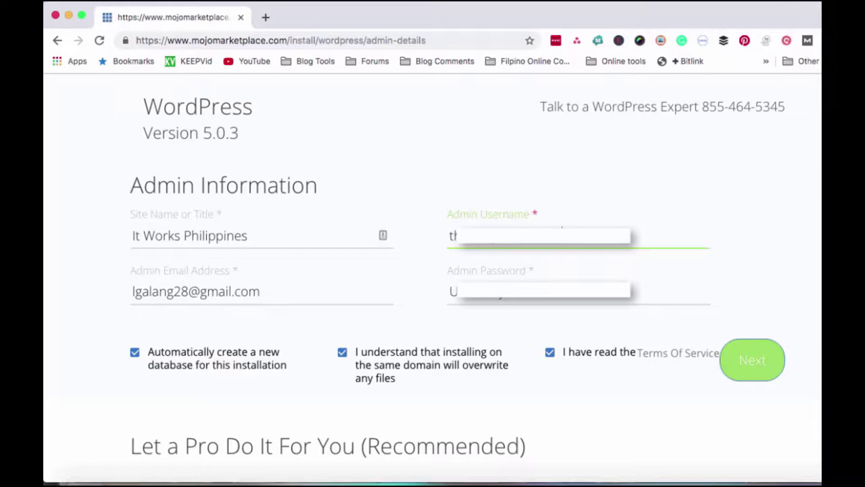
- Paste in the new admin e-mail address, re-enter the admin username, and move to the password field
drag(282, 291, 73, 290)
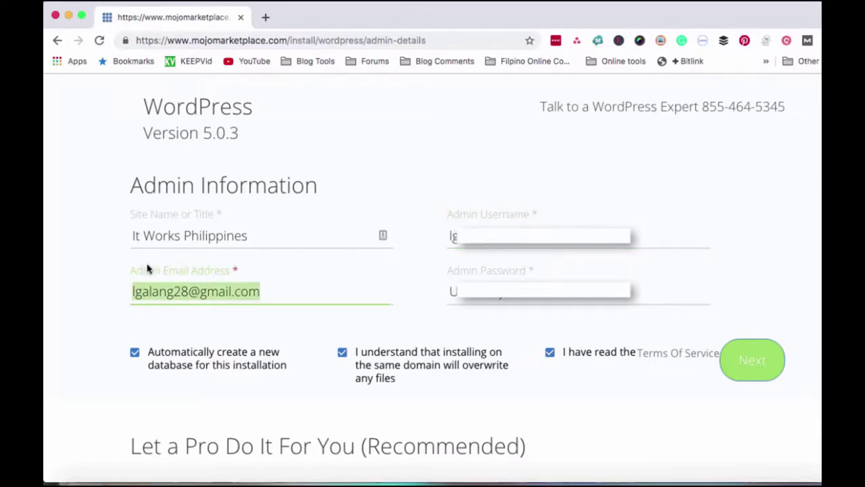
key(super+v)
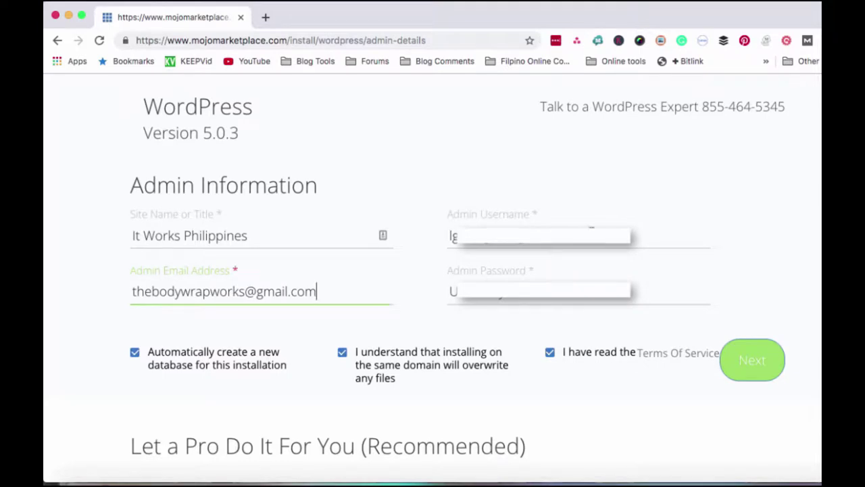
key(Tab)
text(p)
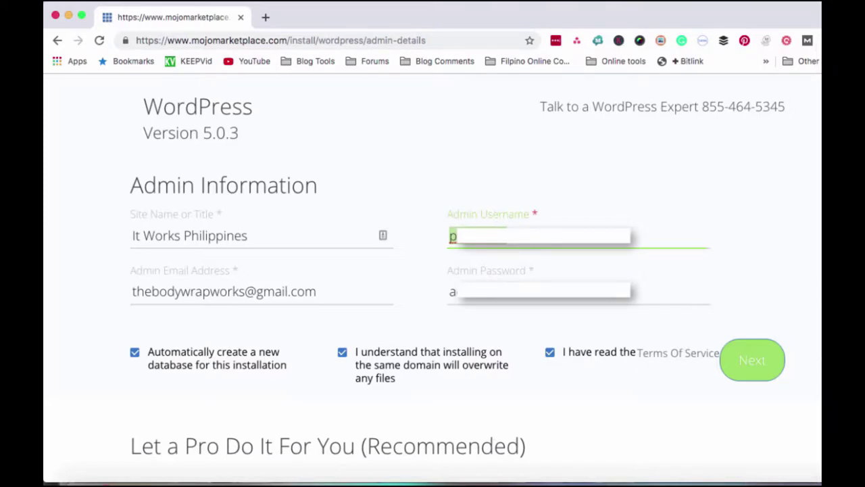
click(507, 230)
key(Tab)
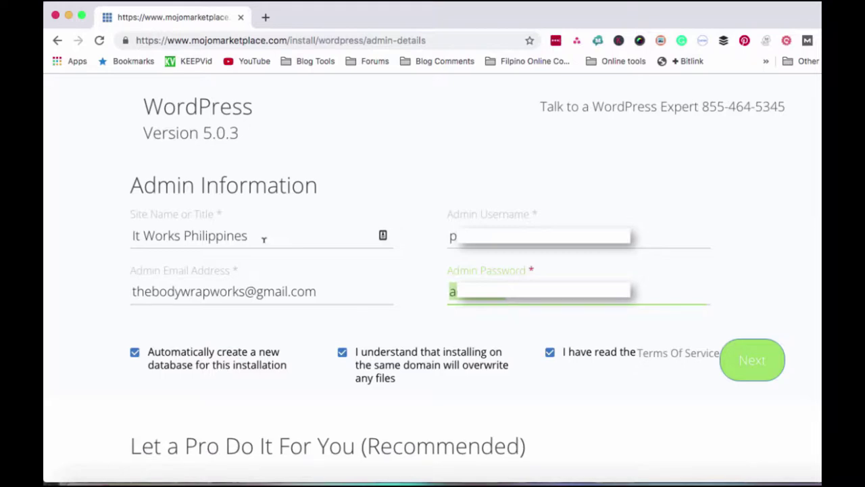
- Submit the completed admin details with all agreements ticked to start installing WordPress
click(746, 363)
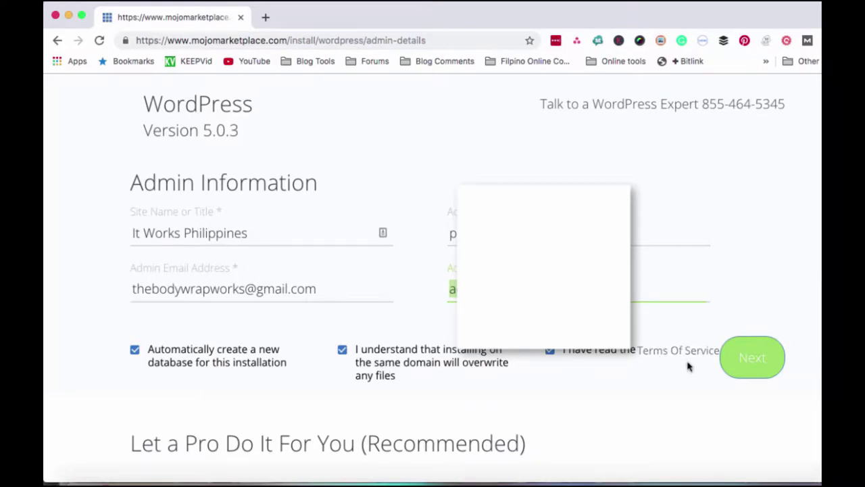
scroll(689, 365, down, 1)
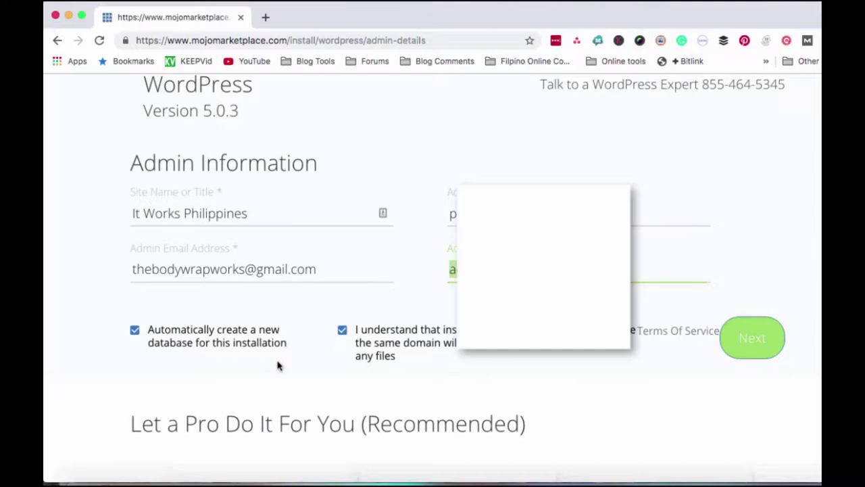
click(747, 347)
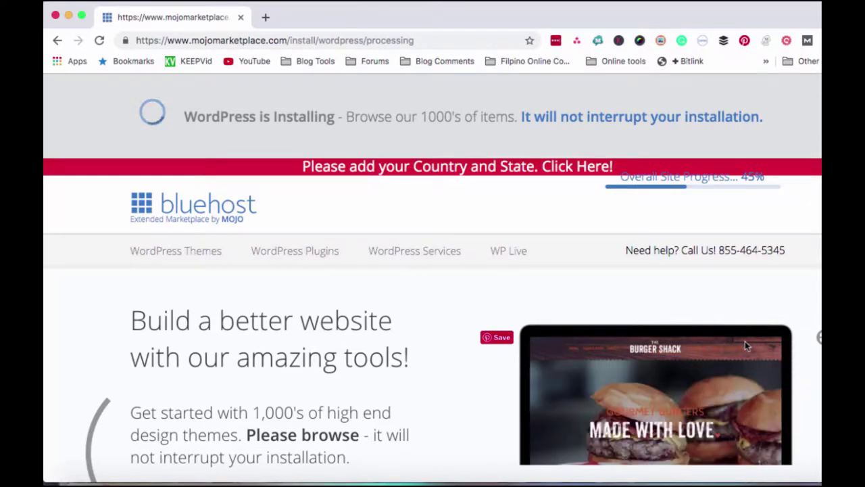
- Wait on the processing page until WordPress reports Installation Complete
mouse_move(747, 193)
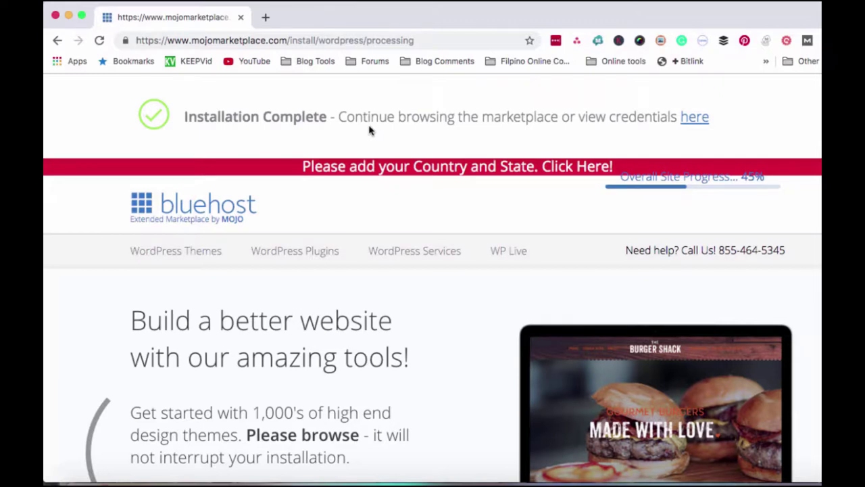
- Open the installation details and select the admin username and password for copying
click(694, 117)
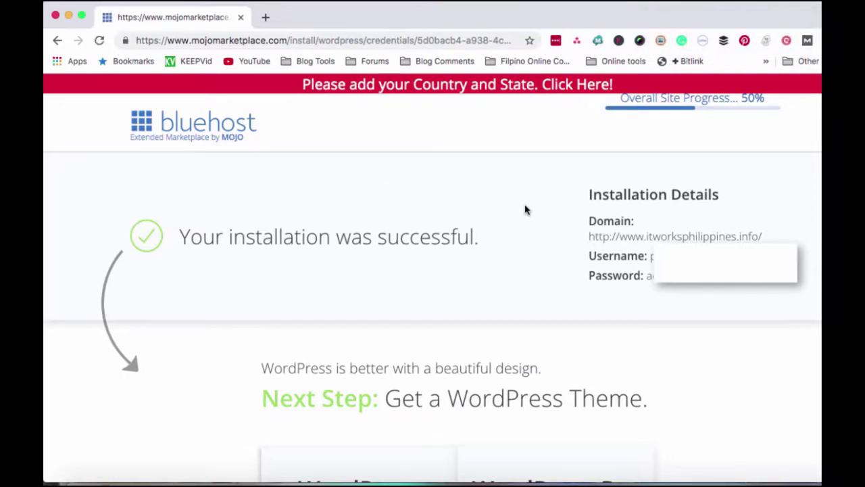
scroll(482, 181, down, 1)
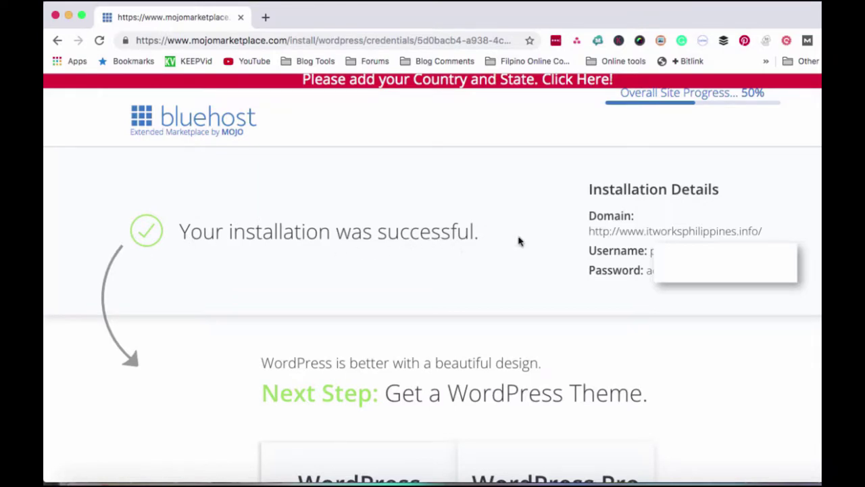
drag(588, 183, 712, 289)
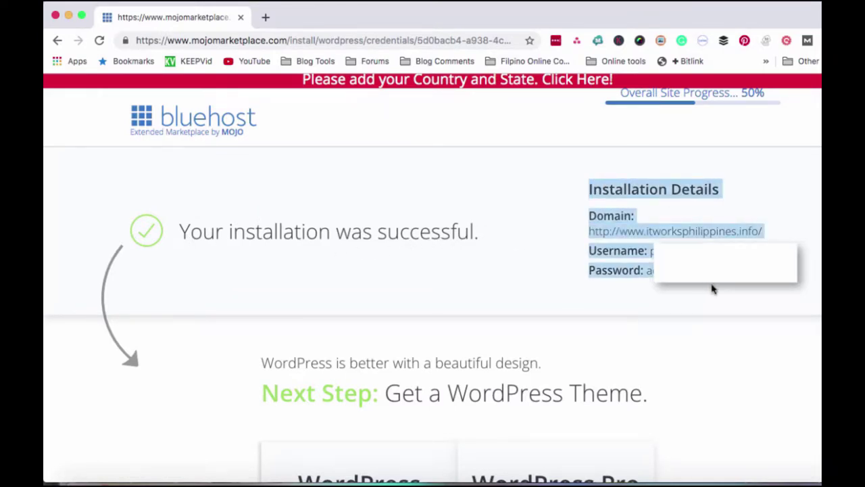
click(670, 239)
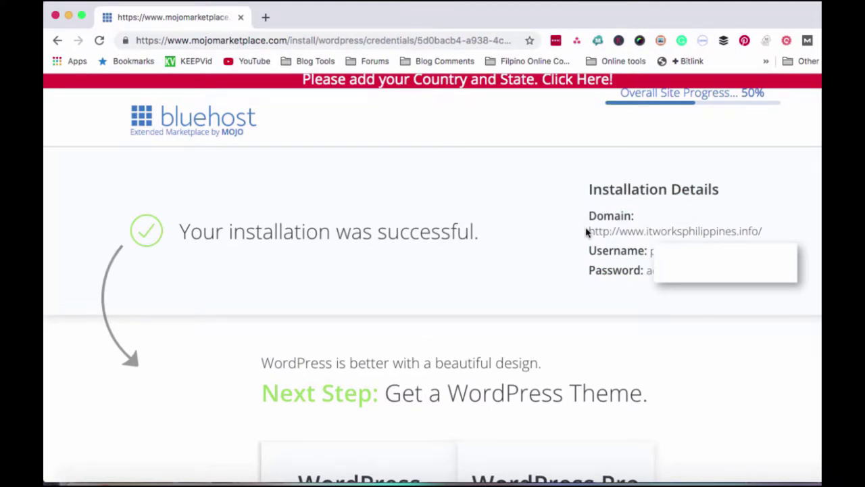
double_click(652, 251)
double_click(649, 271)
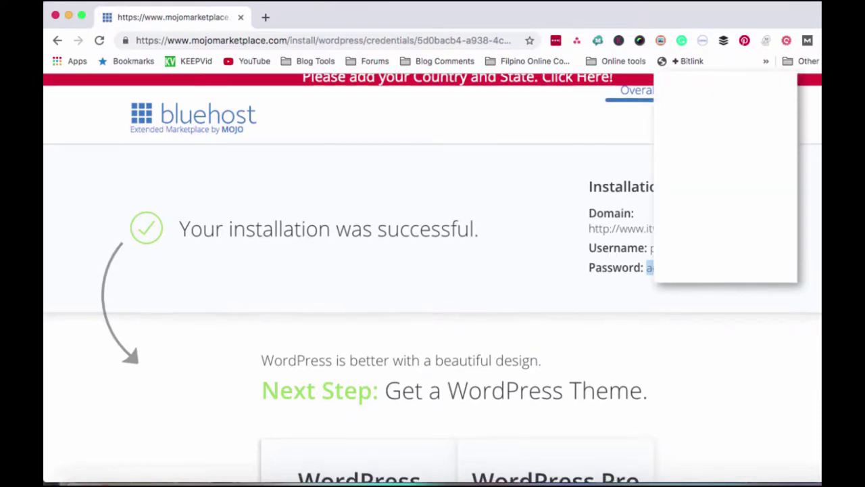
scroll(432, 279, down, 5)
scroll(456, 257, down, 3)
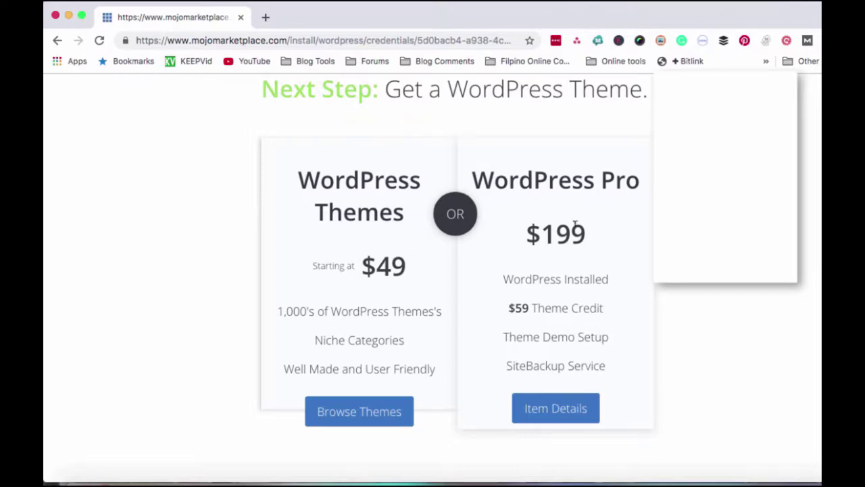
scroll(589, 261, down, 1)
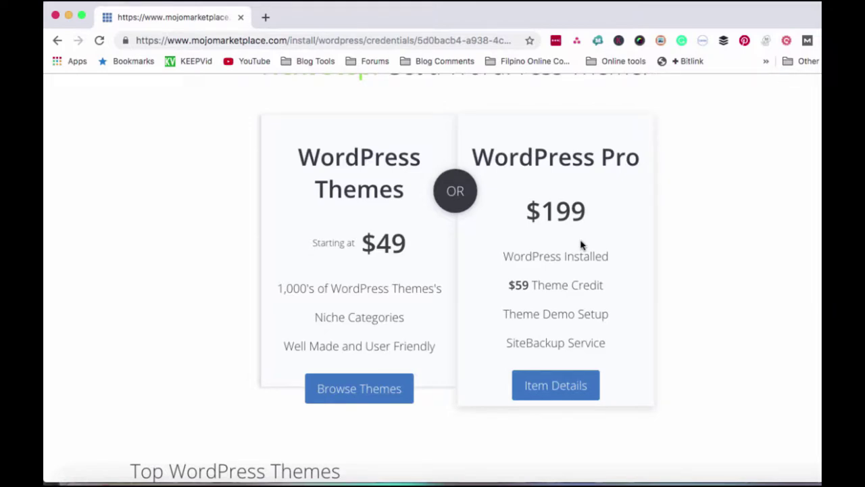
scroll(582, 245, down, 1)
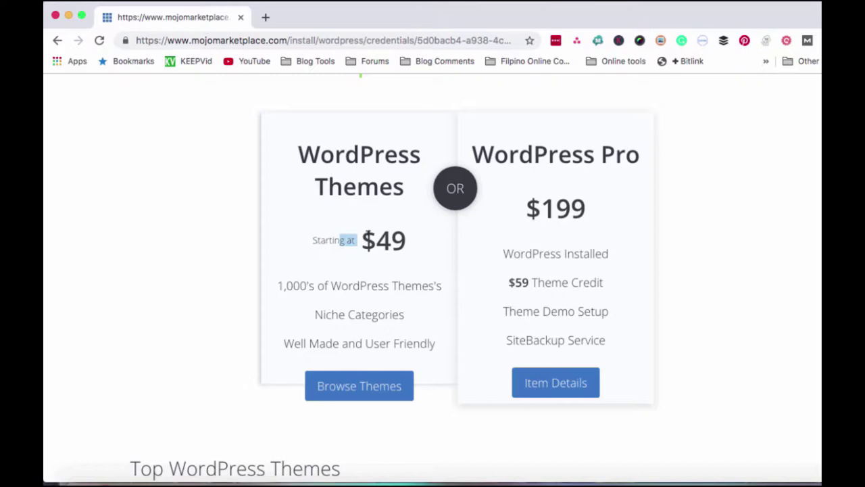
- Highlight the $49 theme starting price, scroll down the page, then scroll back up
drag(361, 240, 409, 239)
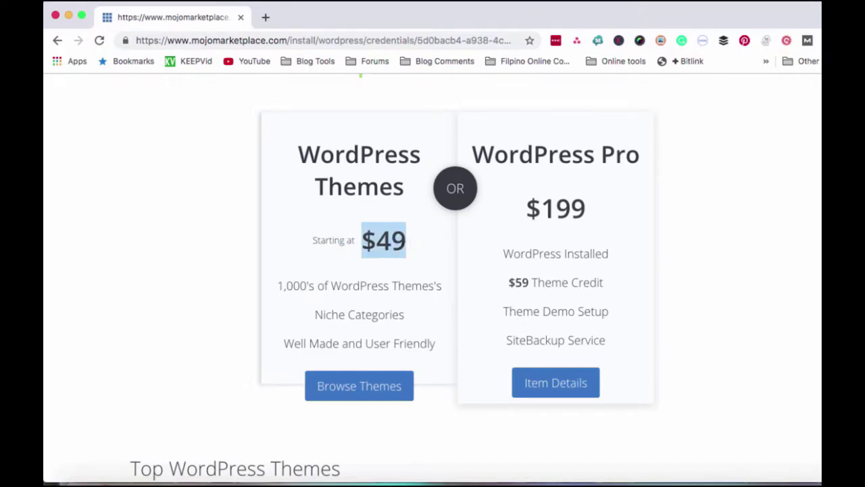
scroll(403, 243, down, 1)
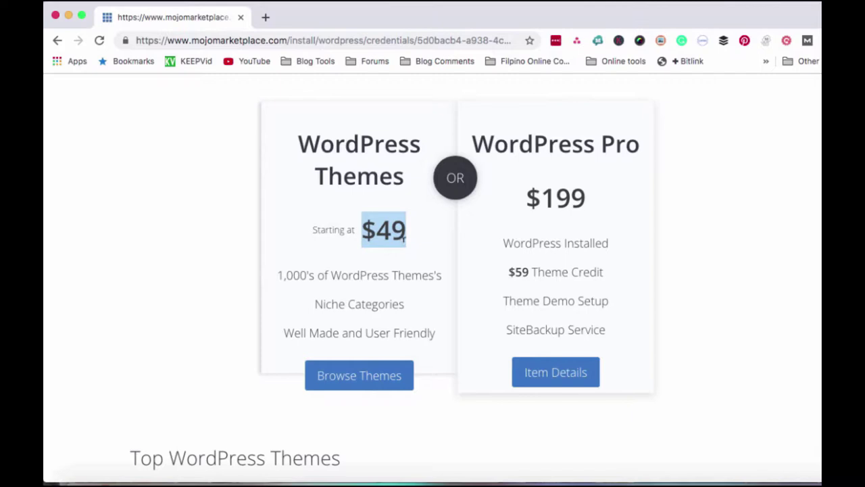
scroll(340, 262, down, 1)
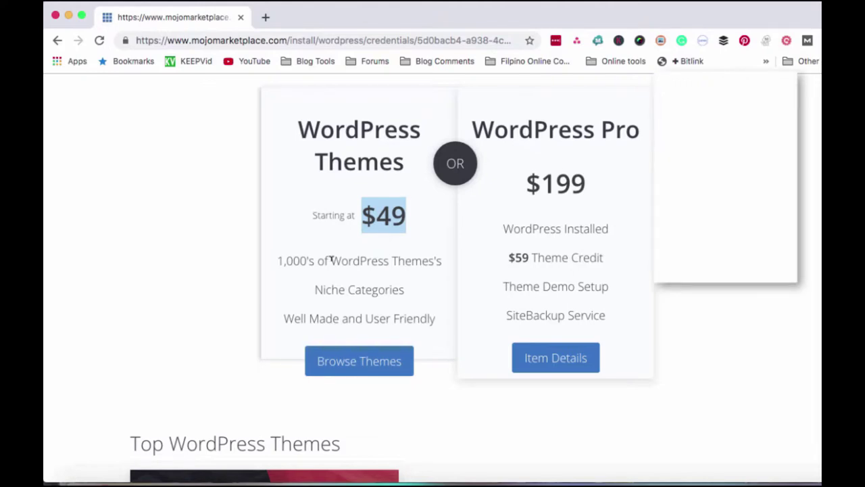
scroll(336, 262, down, 3)
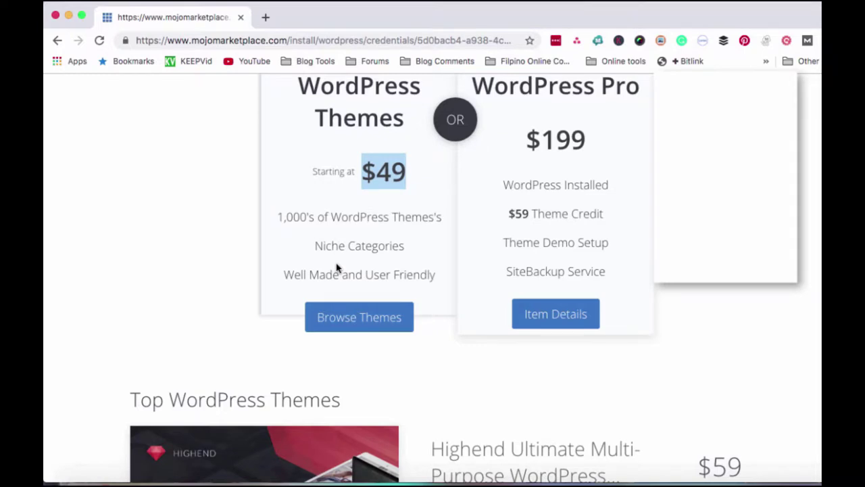
scroll(336, 267, up, 10)
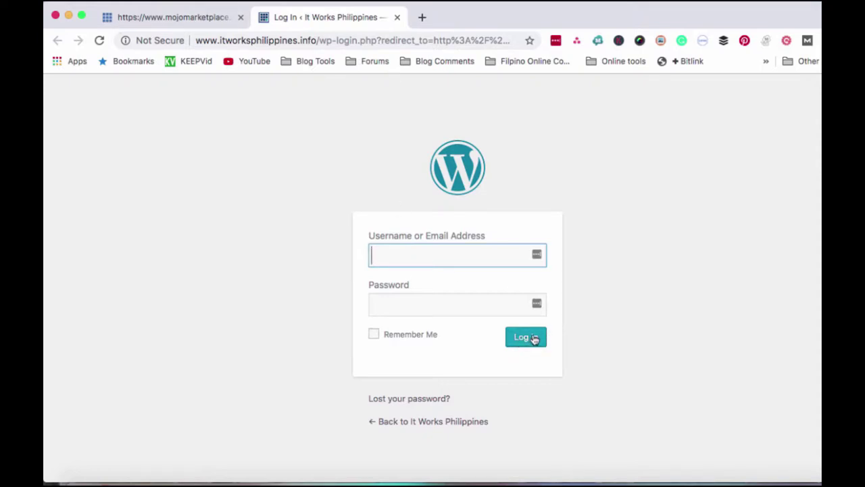
- Enter the admin username and password on the It Works Philippines WordPress login page
click(295, 20)
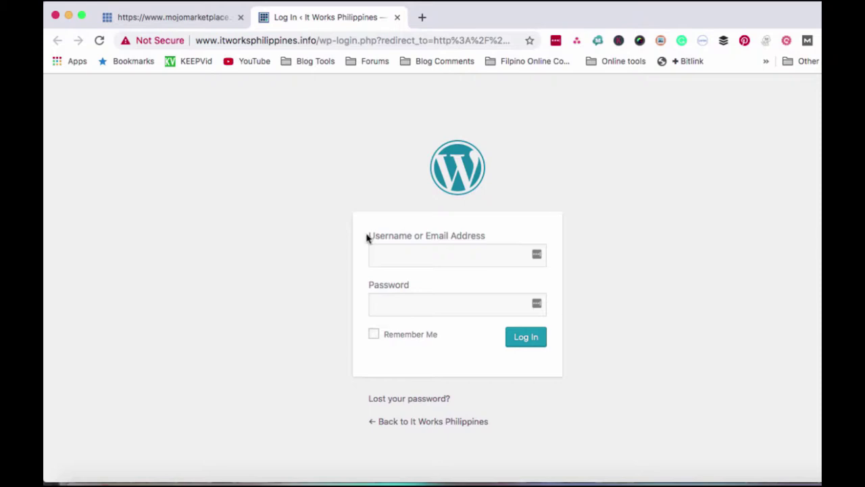
drag(367, 236, 485, 239)
drag(419, 288, 364, 287)
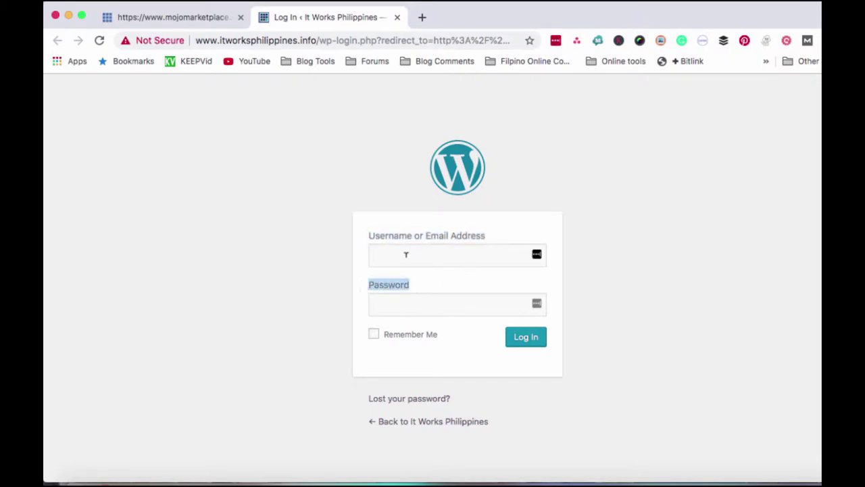
click(406, 254)
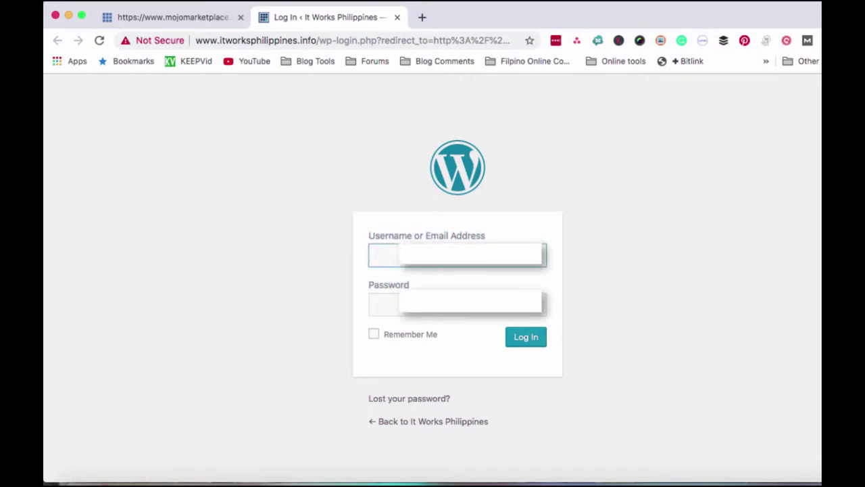
text(phw)
click(392, 298)
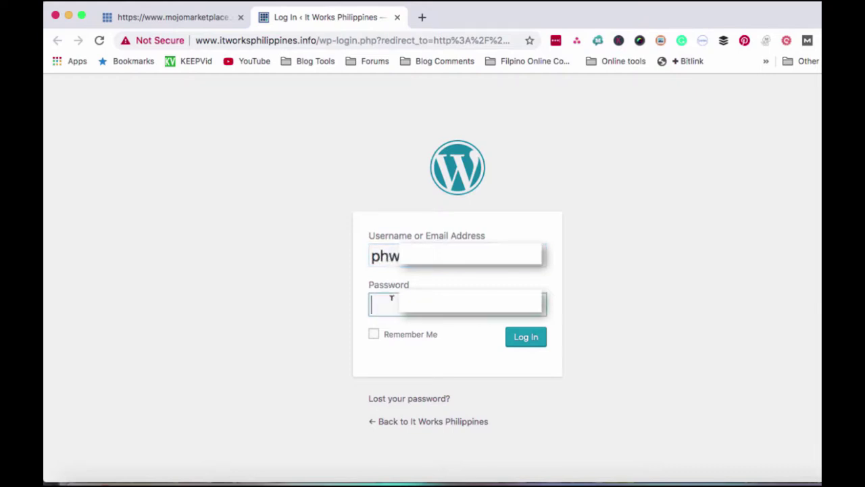
text(•)
key(BackSpace)
text(••••)
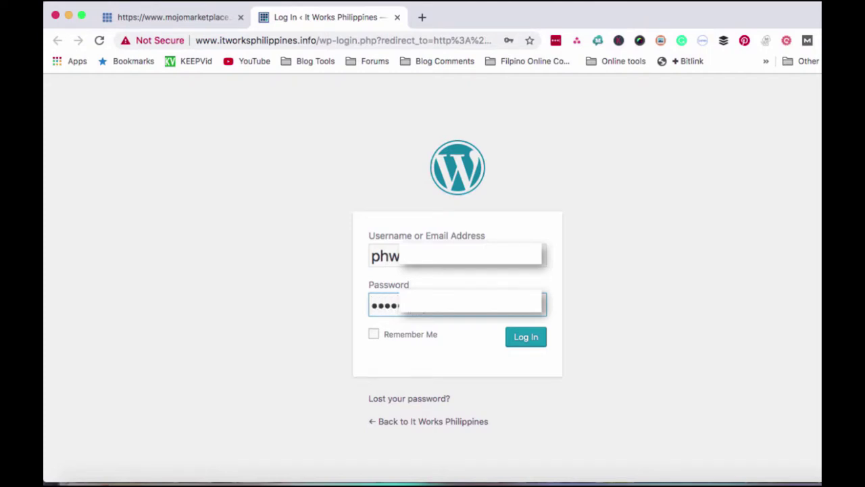
- Log in to the admin dashboard, then follow the footer's WordPress credit link to wordpress.org
click(518, 348)
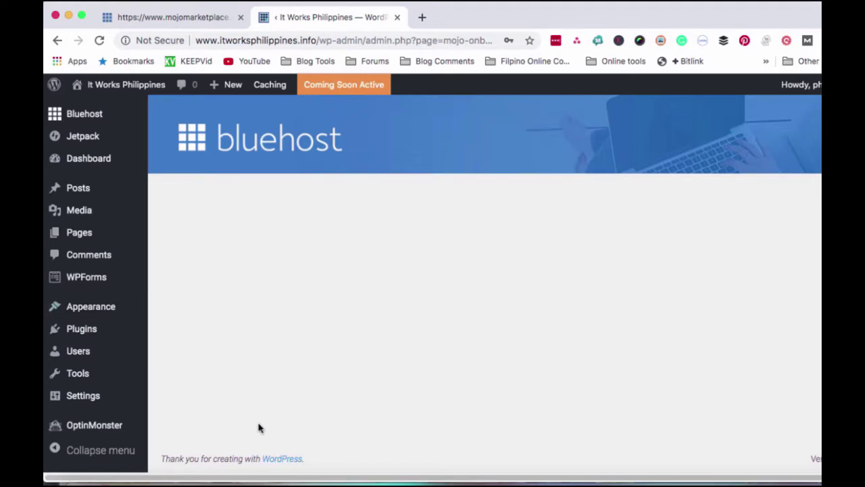
drag(311, 459, 266, 455)
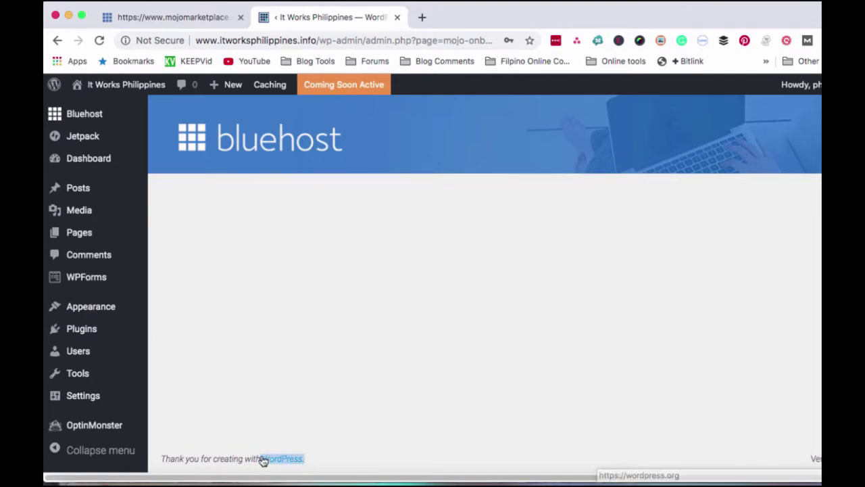
click(283, 460)
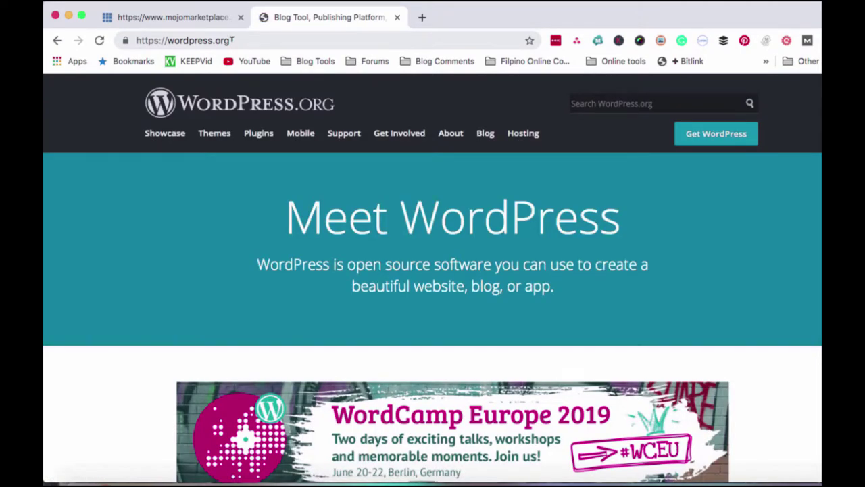
- Load wordpress.com in a new browser tab
click(422, 17)
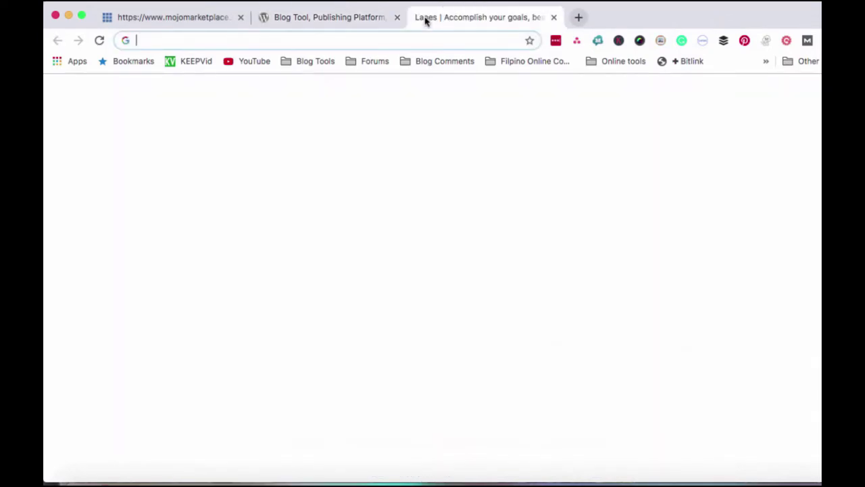
text(wordpress)
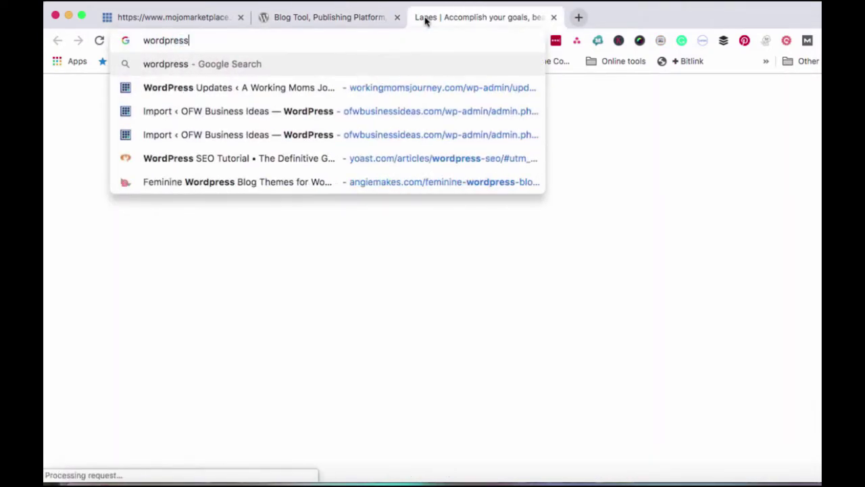
text(.com)
key(Return)
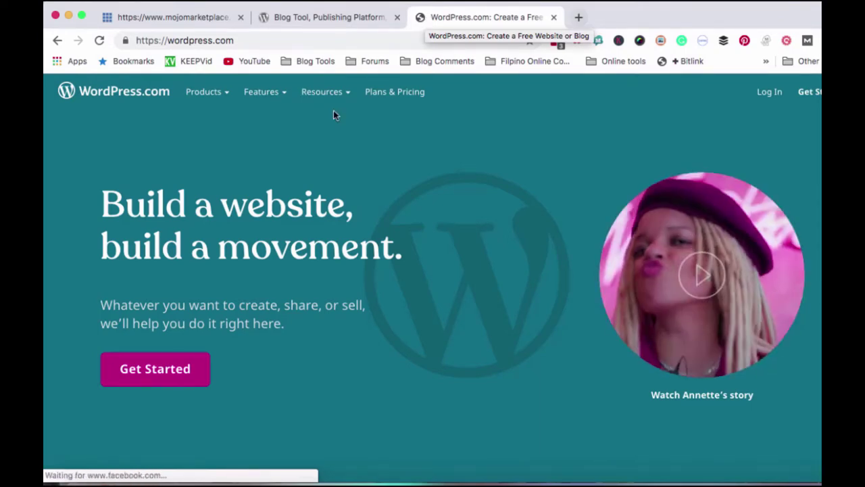
scroll(343, 234, down, 3)
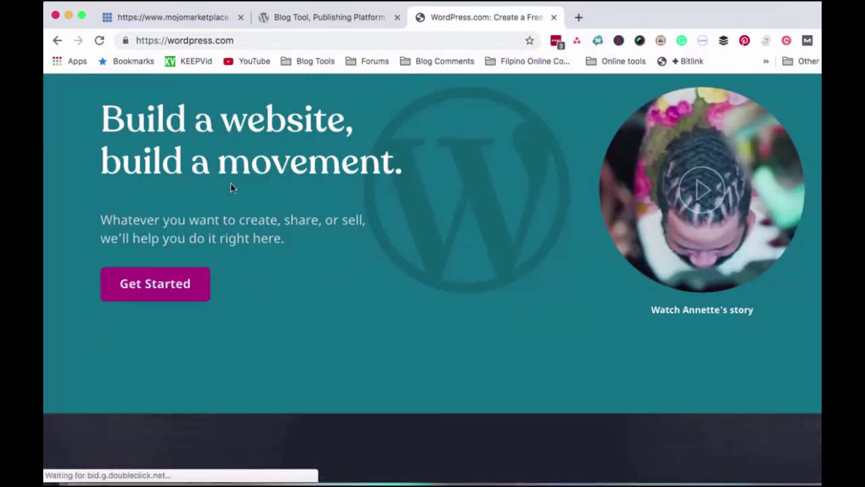
- Start a WordPress.com site and autofill the sign-up form with saved email, username and password
click(158, 289)
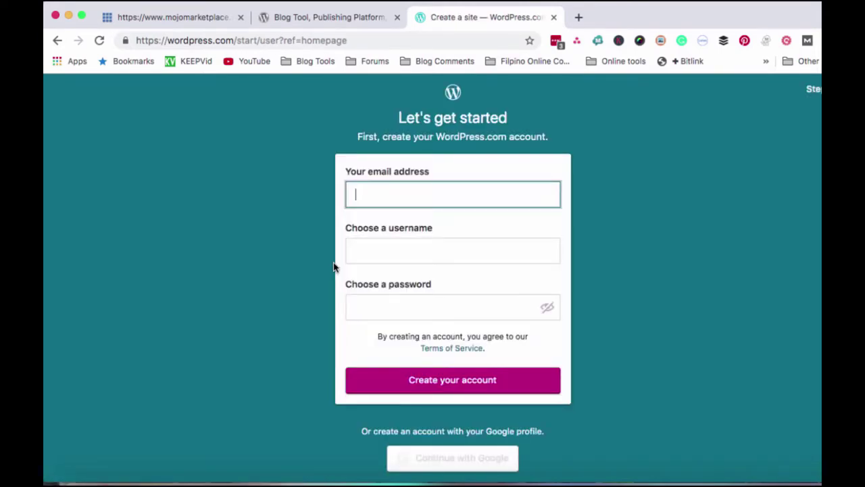
click(431, 224)
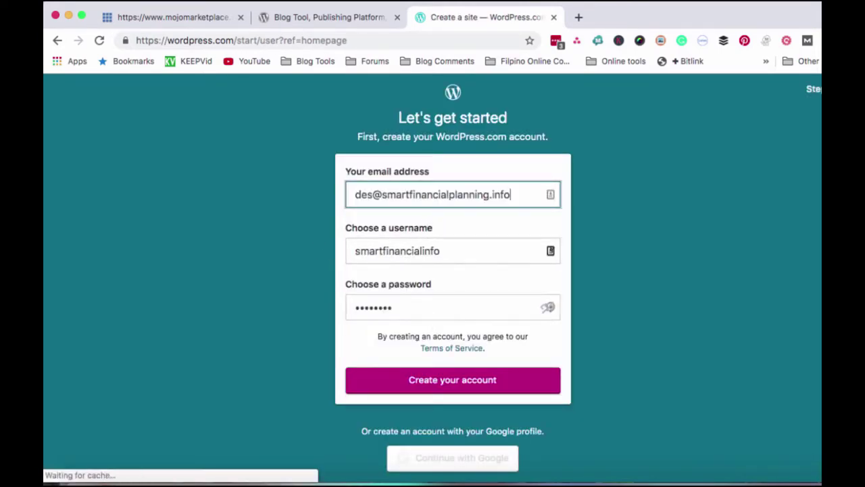
scroll(505, 313, down, 1)
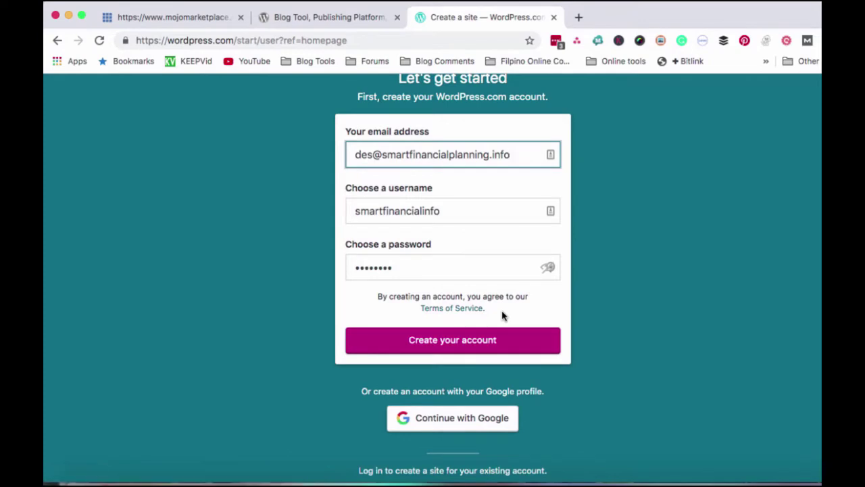
scroll(502, 315, up, 1)
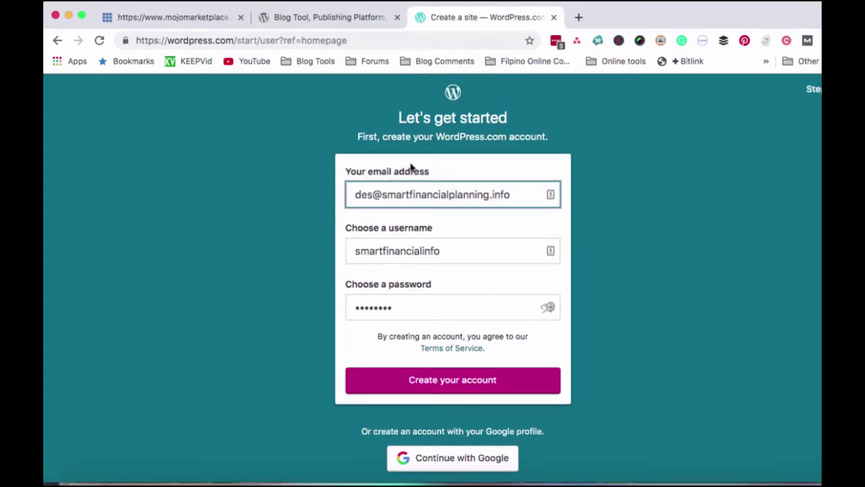
click(504, 204)
- Return to the WordPress.org homepage tab
click(346, 19)
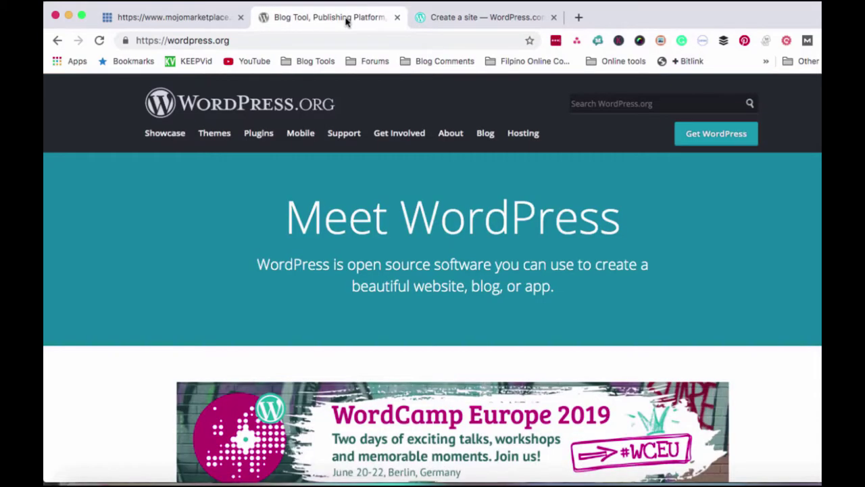
scroll(292, 248, down, 6)
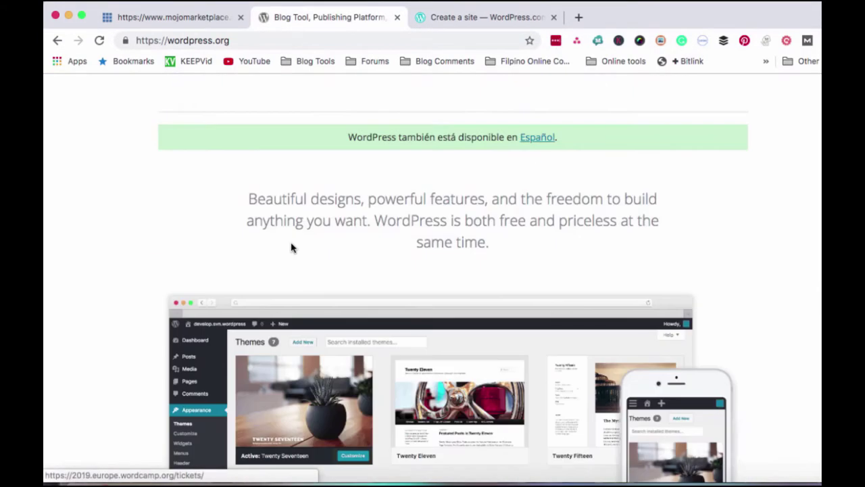
scroll(291, 247, up, 2)
scroll(291, 248, up, 4)
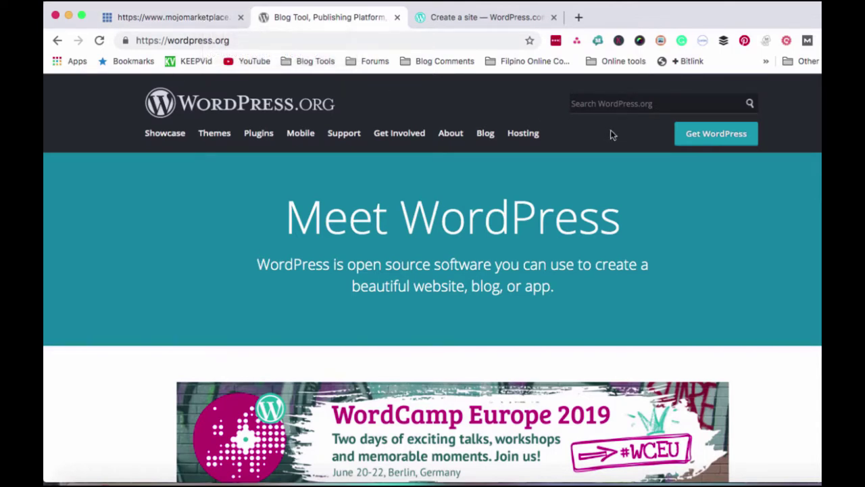
- Open the WordPress 5.2.2 download page and highlight its WordPress Hosting heading
click(691, 144)
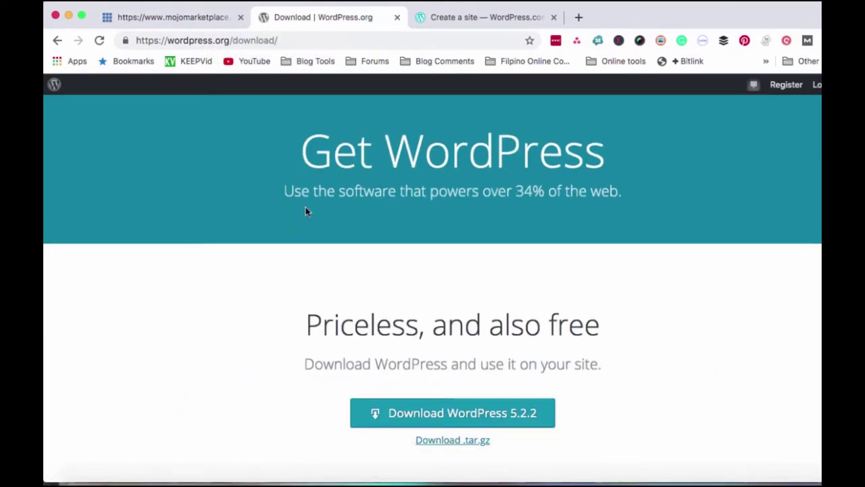
scroll(363, 176, down, 10)
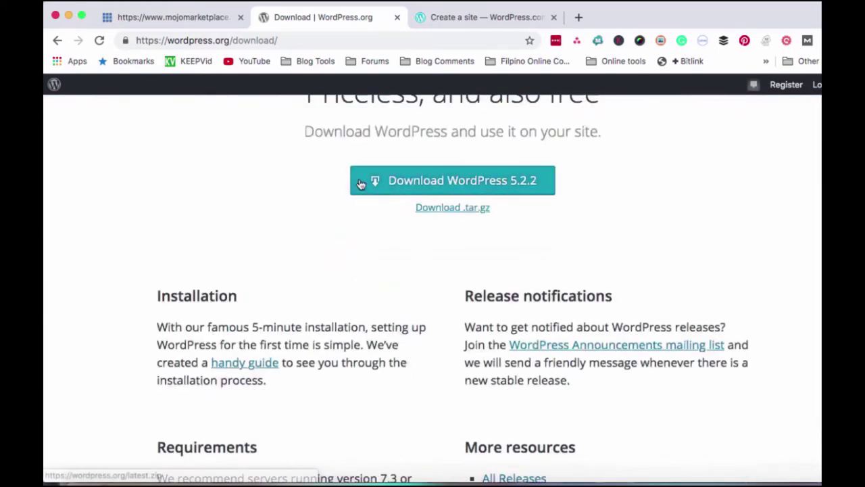
scroll(359, 178, down, 3)
scroll(309, 250, down, 3)
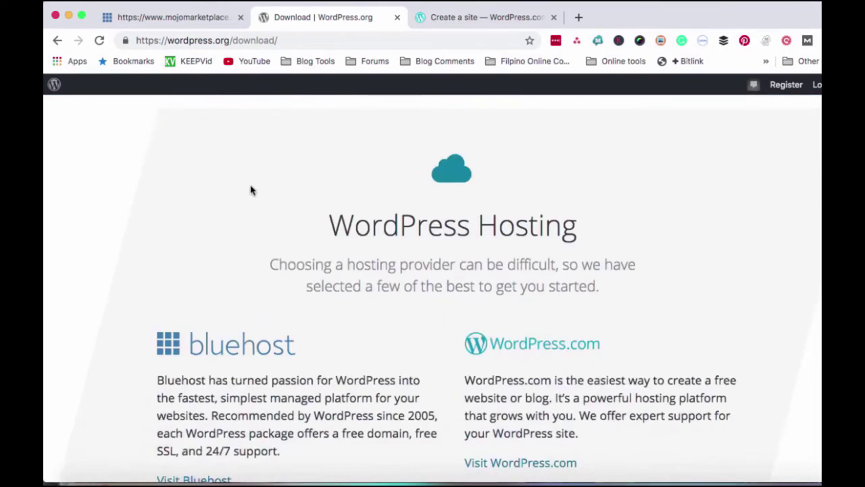
drag(304, 224, 632, 235)
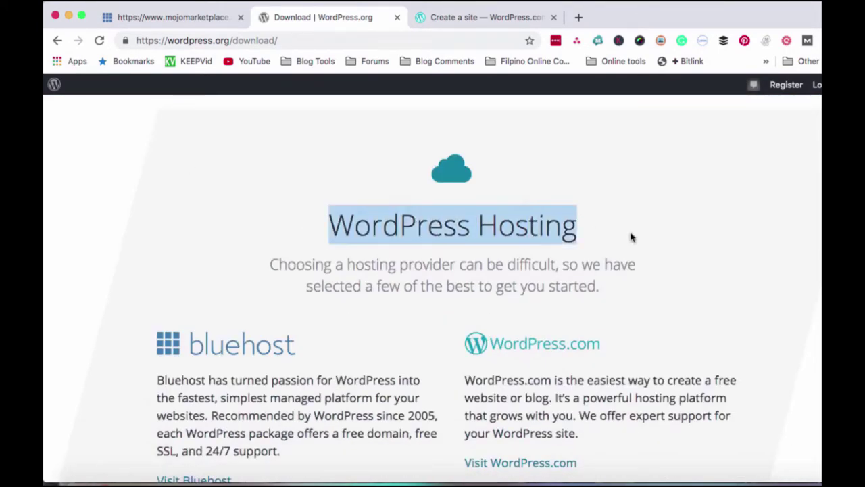
scroll(635, 236, down, 2)
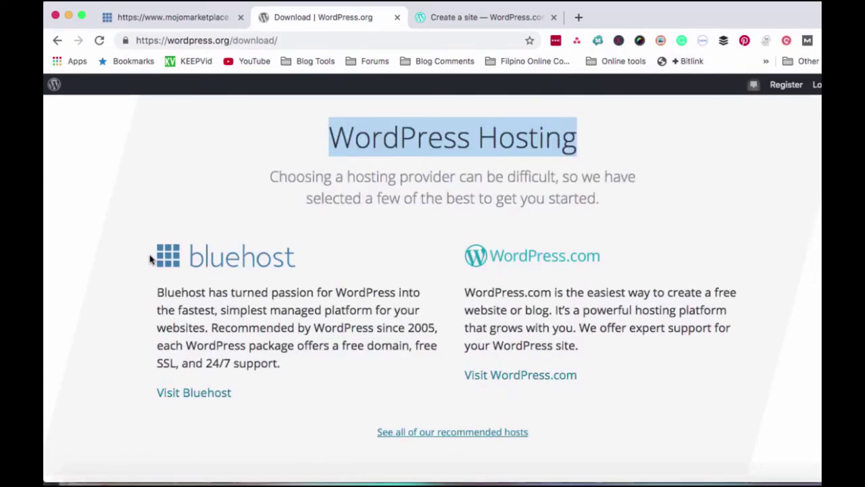
- Highlight Bluehost among the recommended hosts alongside WordPress.com
click(191, 261)
drag(190, 260, 322, 271)
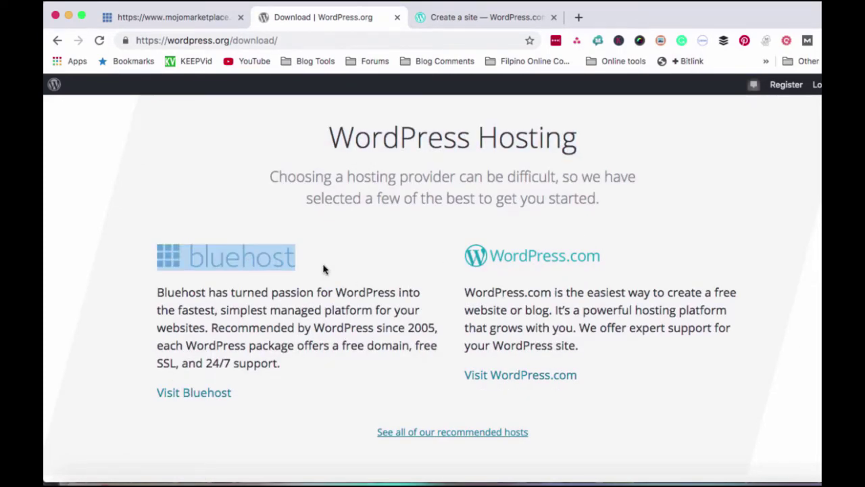
scroll(323, 269, down, 3)
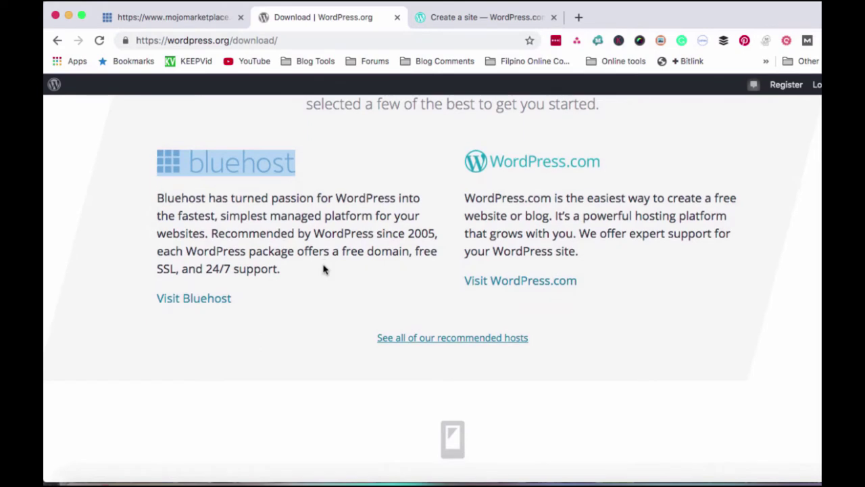
scroll(324, 269, up, 1)
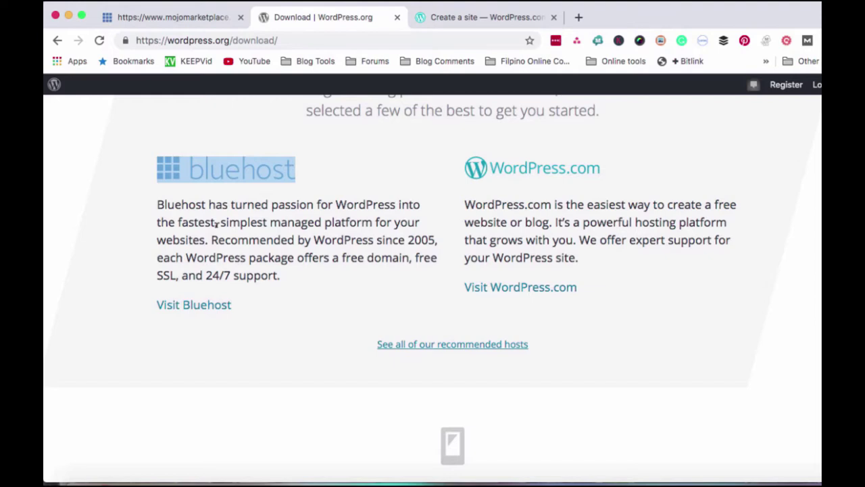
scroll(313, 261, up, 3)
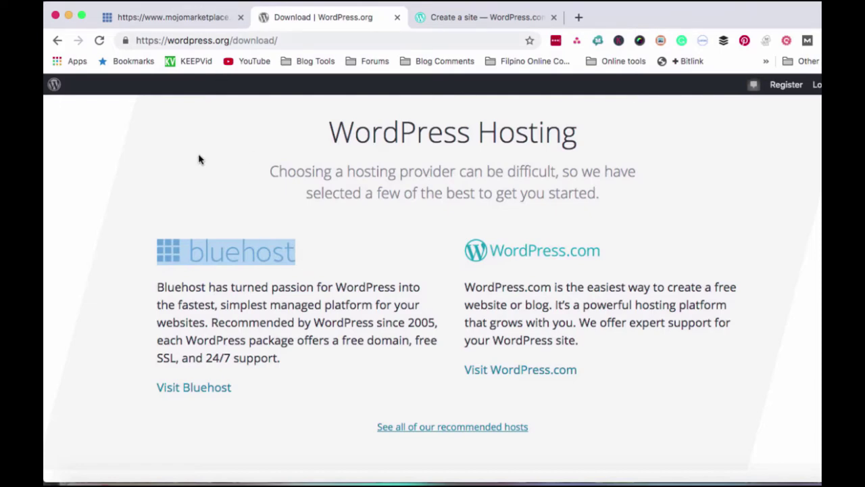
scroll(206, 152, up, 10)
- Go back to the admin page, then load the itworksphilippines.info site from the address suggestion
click(58, 41)
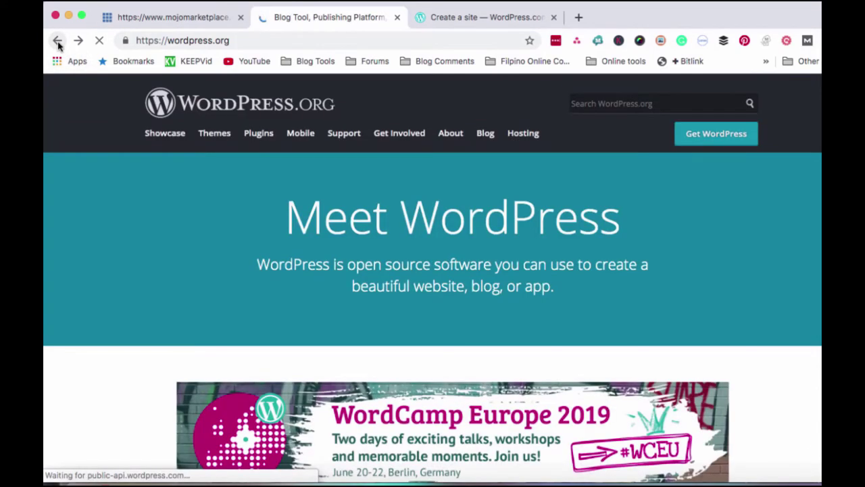
click(57, 40)
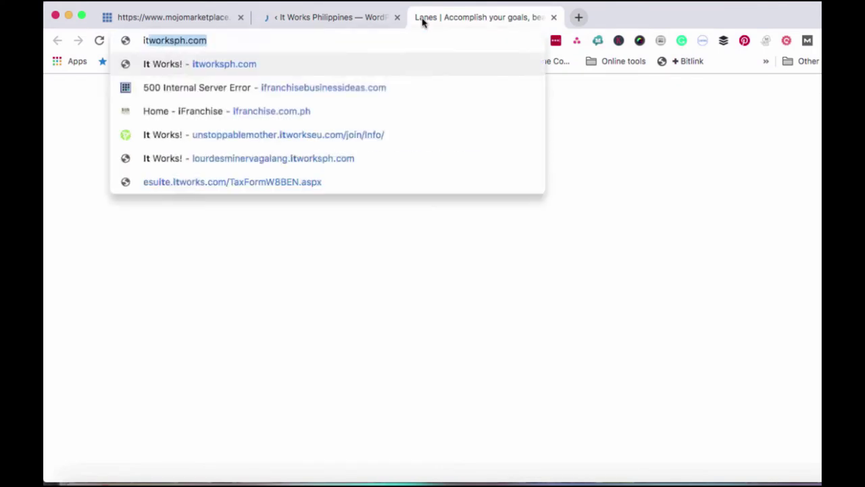
text(ksphilipin)
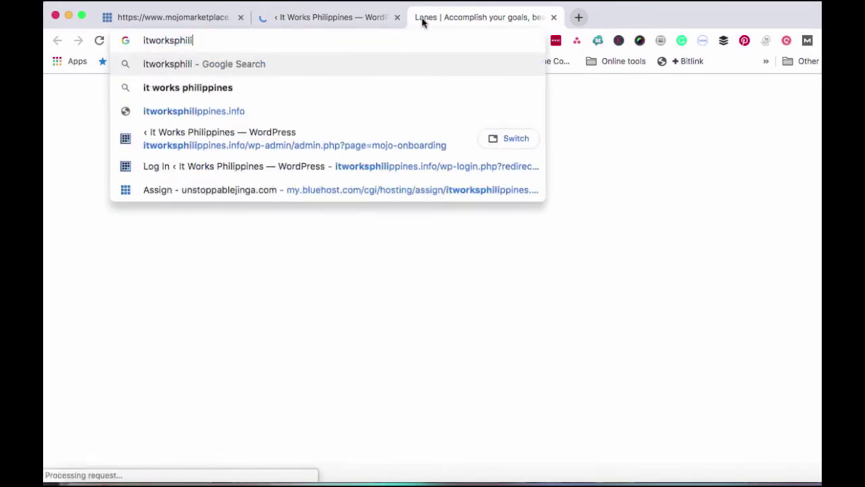
key(BackSpace)
key(BackSpace)
key(BackSpace)
key(BackSpace)
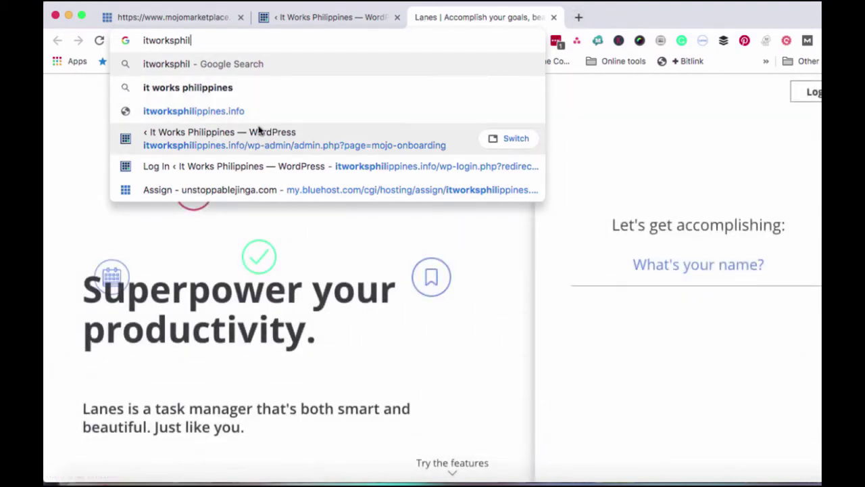
key(Down)
key(Down)
key(Return)
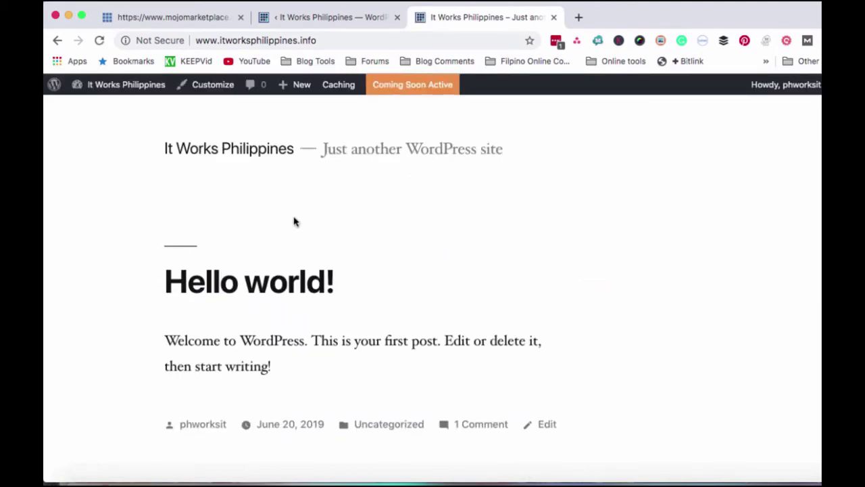
- Copy the site address from the front page showing the Hello world! post
scroll(294, 222, down, 1)
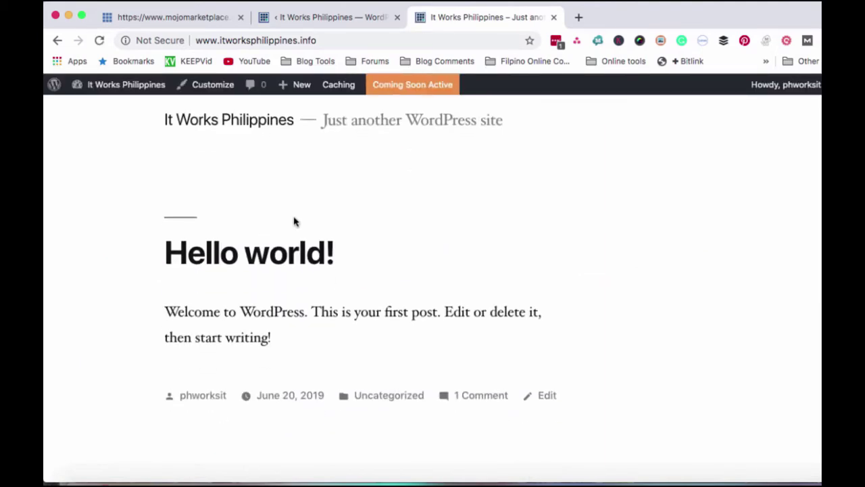
click(325, 40)
mouse_move(447, 476)
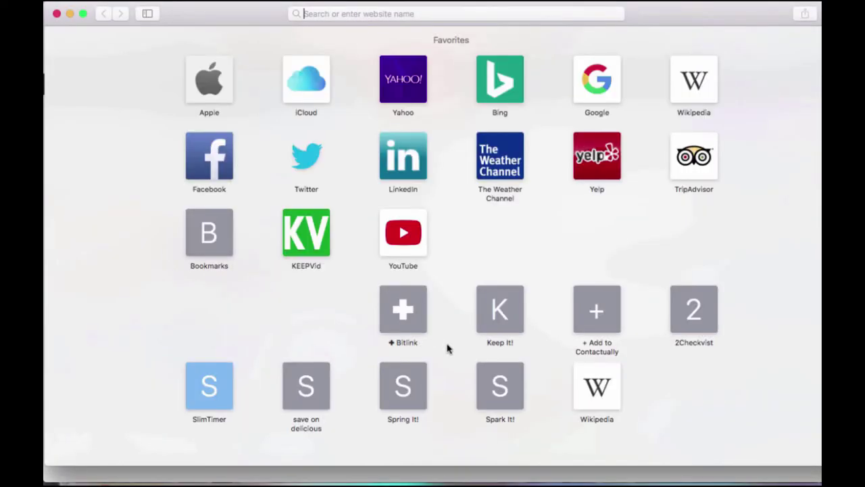
- Paste the itworksphilippines.info address into Safari and confirm it shows 'A New WordPress Site — Coming Soon!'
text(http://www.itworksphilippines.info/)
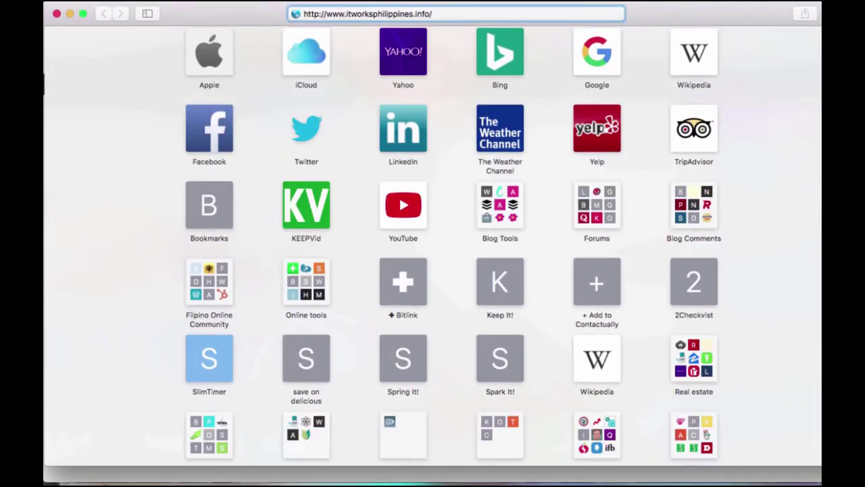
key(Return)
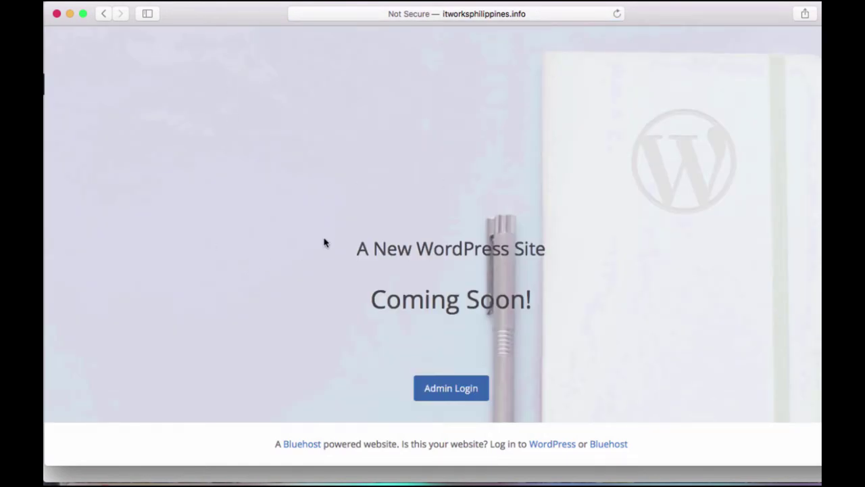
drag(346, 246, 554, 290)
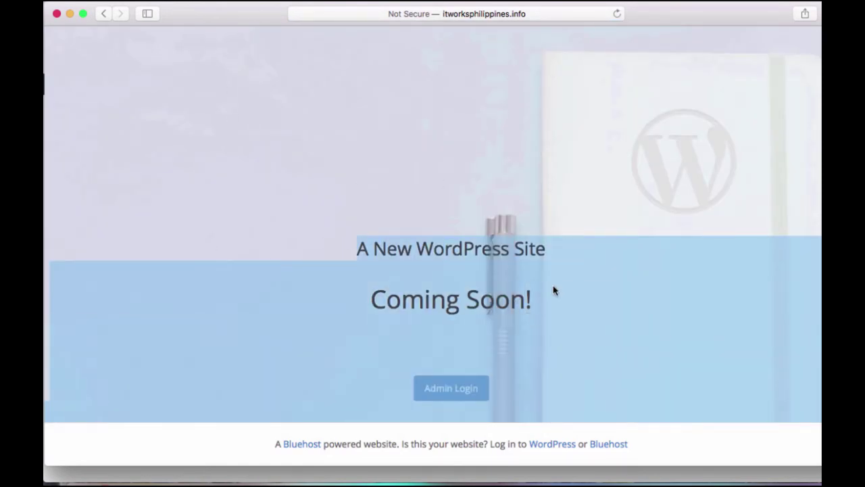
click(424, 181)
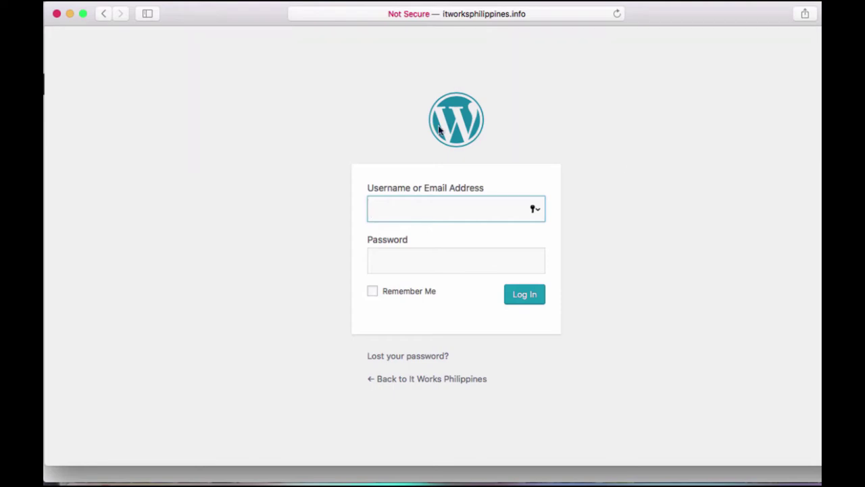
click(409, 383)
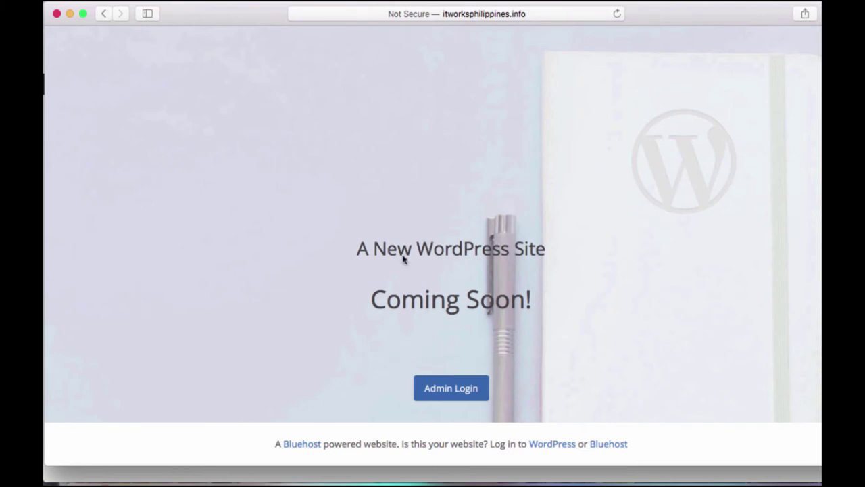
- In Chrome, open the Coming Soon Active status on the admin's Bluehost home page and review it
mouse_move(498, 465)
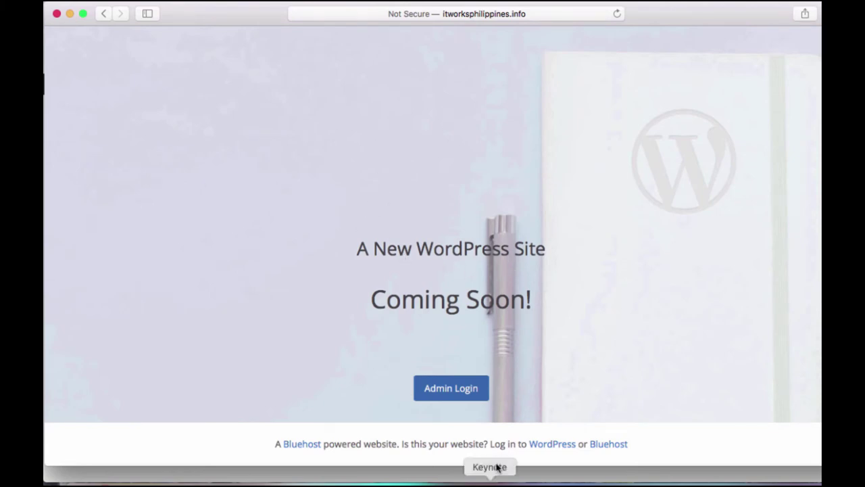
click(471, 473)
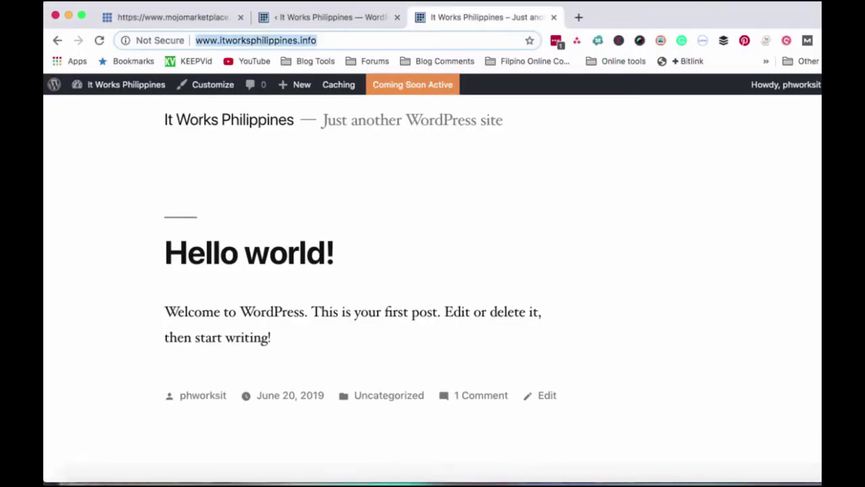
click(394, 89)
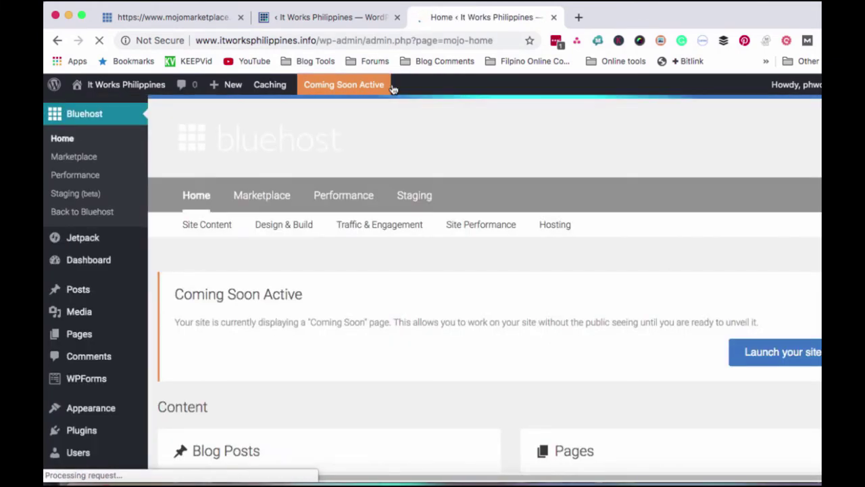
scroll(485, 193, down, 3)
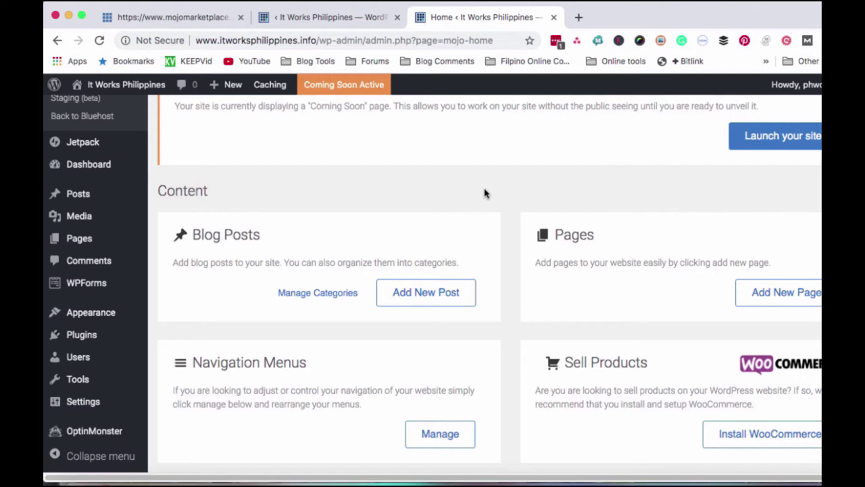
scroll(635, 253, up, 1)
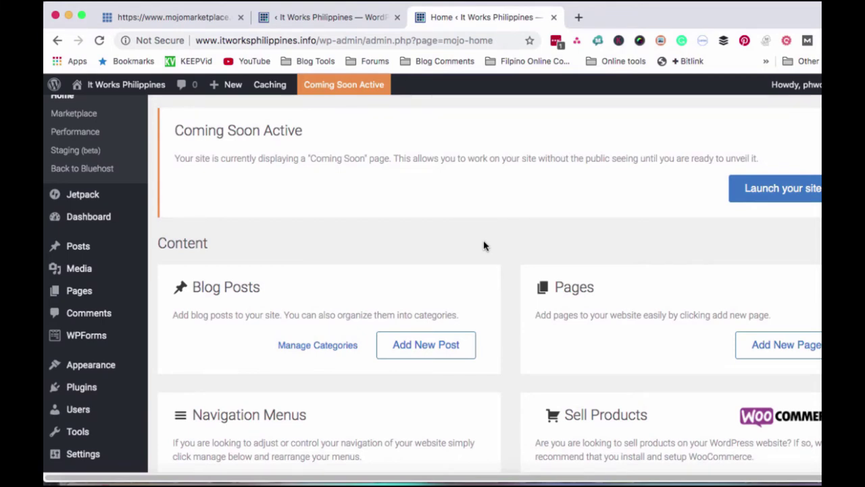
scroll(484, 245, down, 5)
- Return to Safari's logged-out view of the Coming Soon page
mouse_move(440, 477)
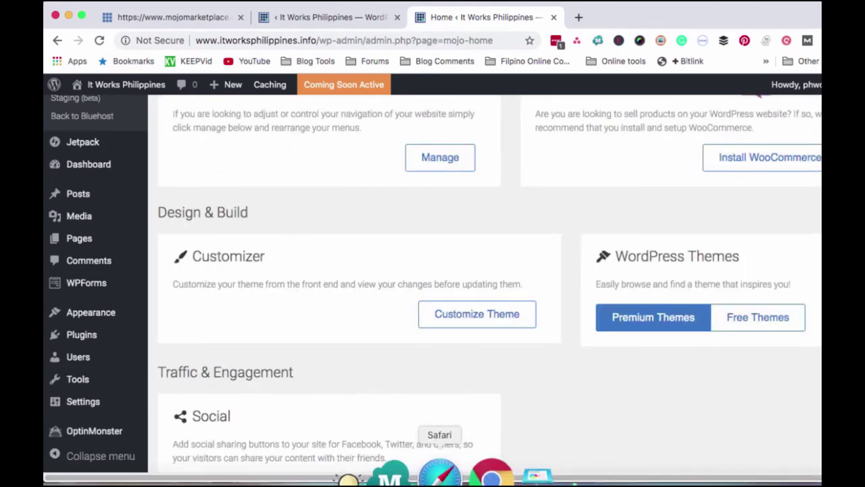
scroll(443, 368, up, 3)
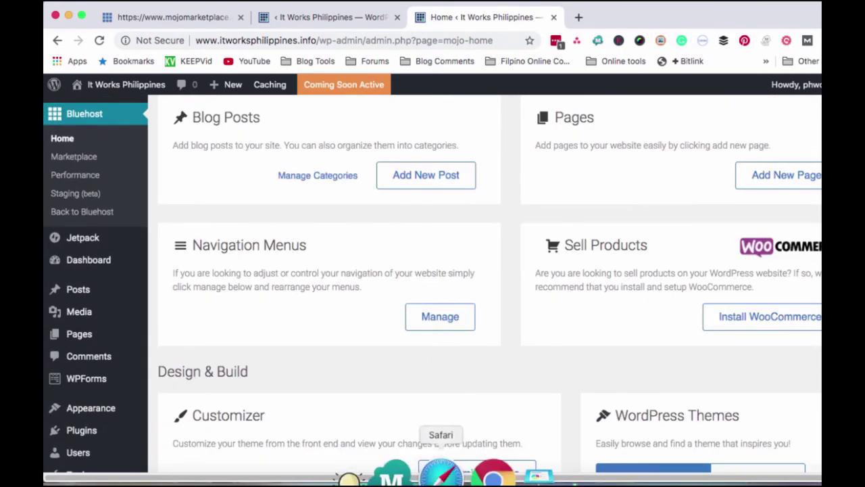
click(441, 474)
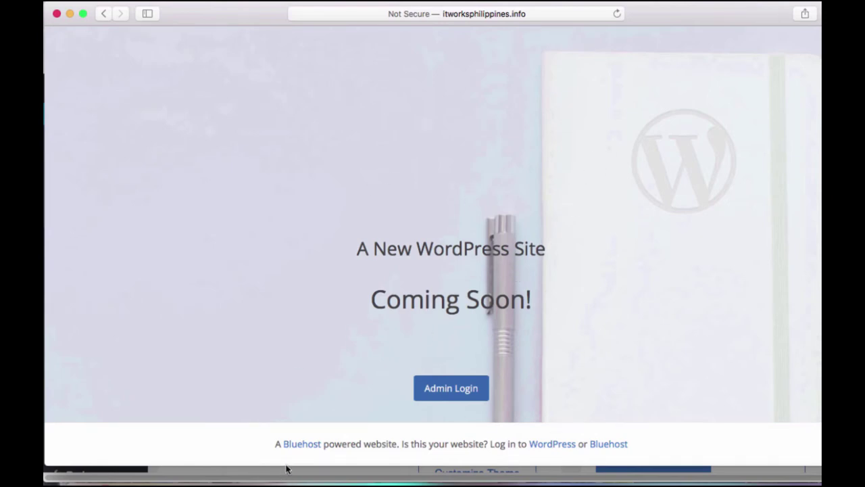
- Highlight Safari's Bluehost footer note, then bring up Chrome's MOJO Marketplace installation-successful page
drag(278, 444, 404, 443)
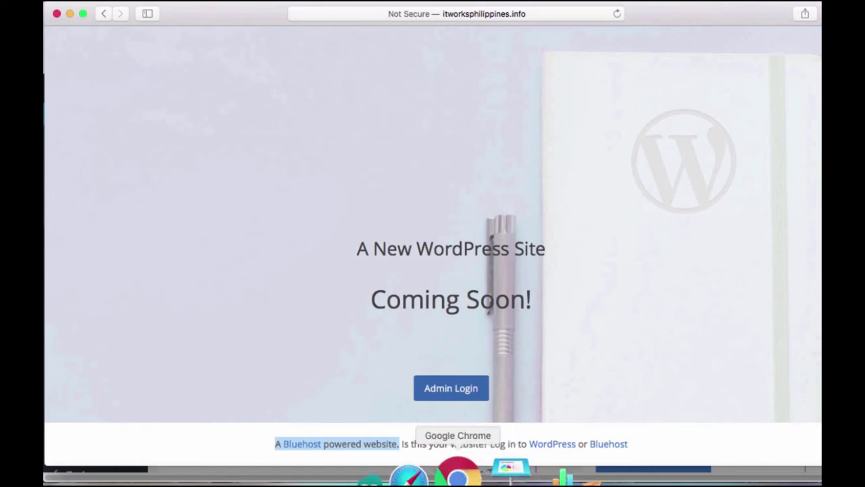
click(465, 476)
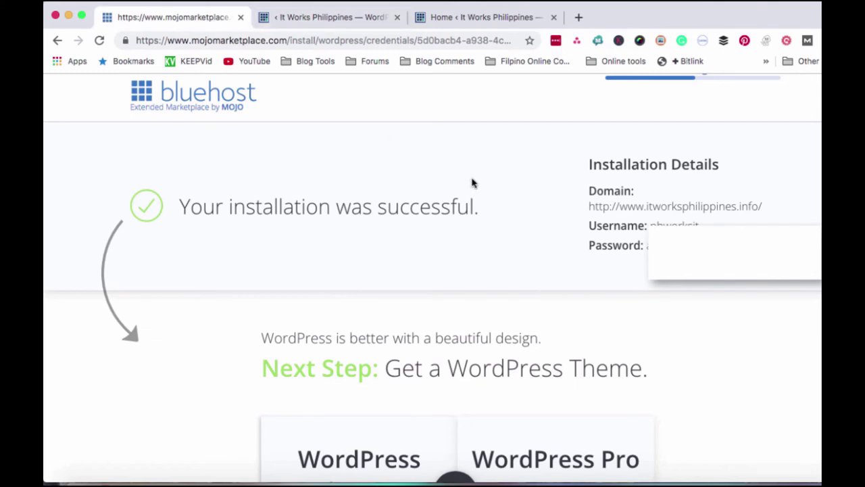
- Switch to Chrome's 'Home ‹ It Works Philippines' tab
click(500, 18)
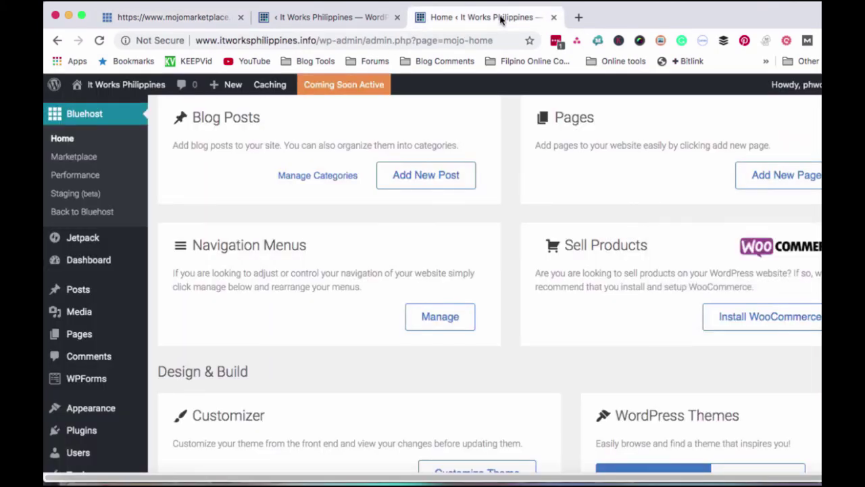